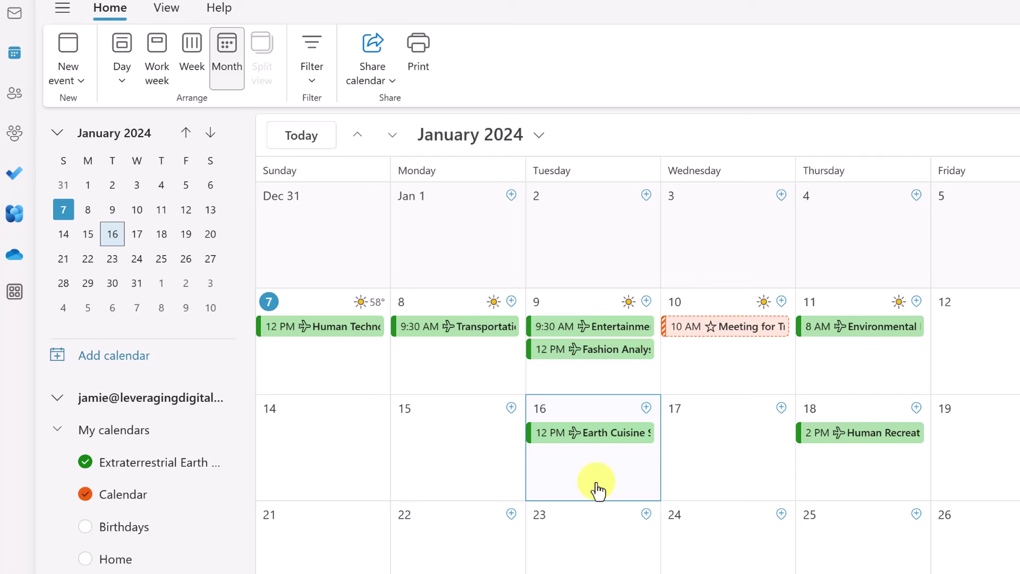
# Step: Check the Earth Cuisine Sampling event's details, then create a duplicate of it
pyautogui.click(614, 433)
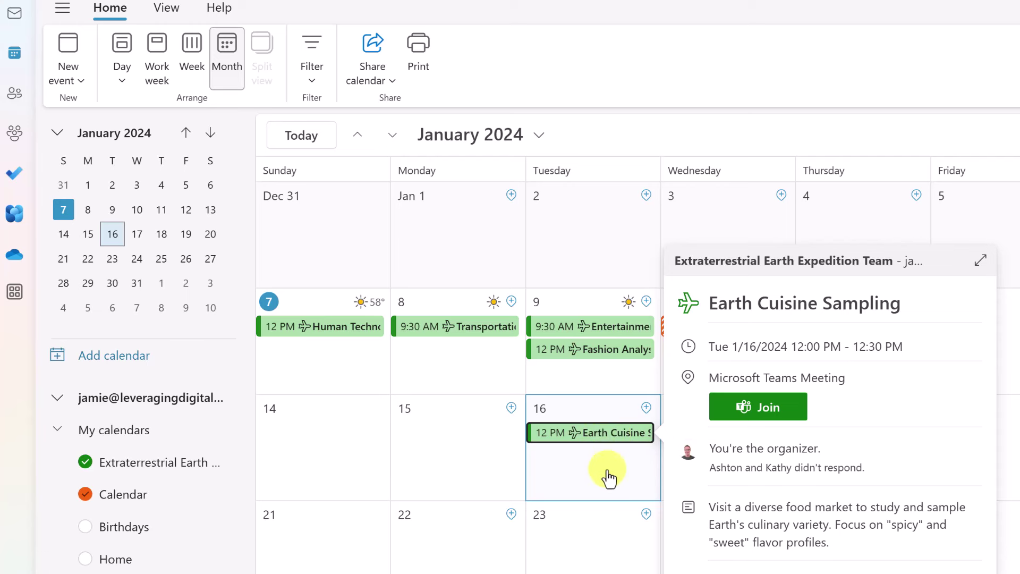
pyautogui.click(576, 555)
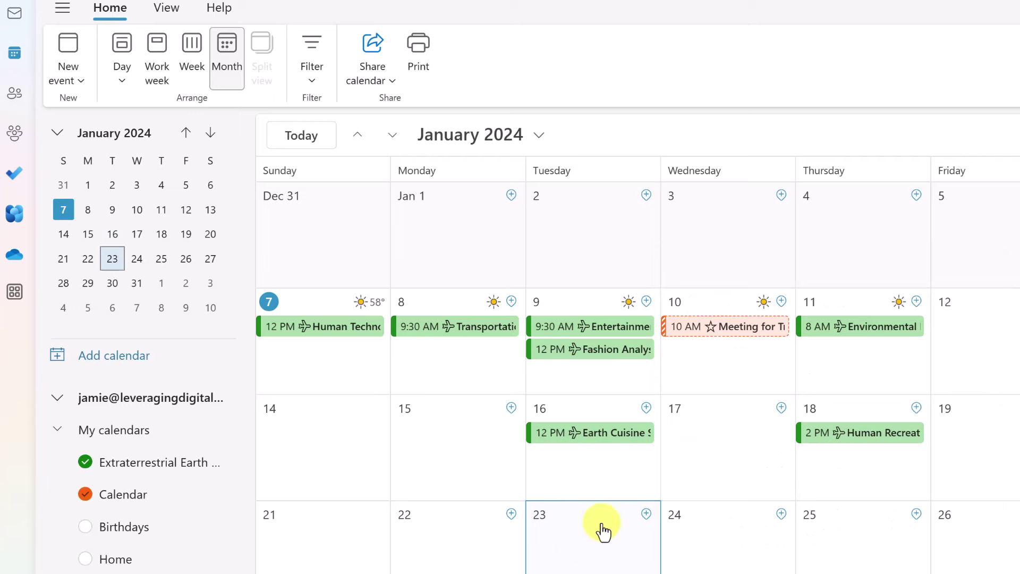
pyautogui.rightClick(610, 436)
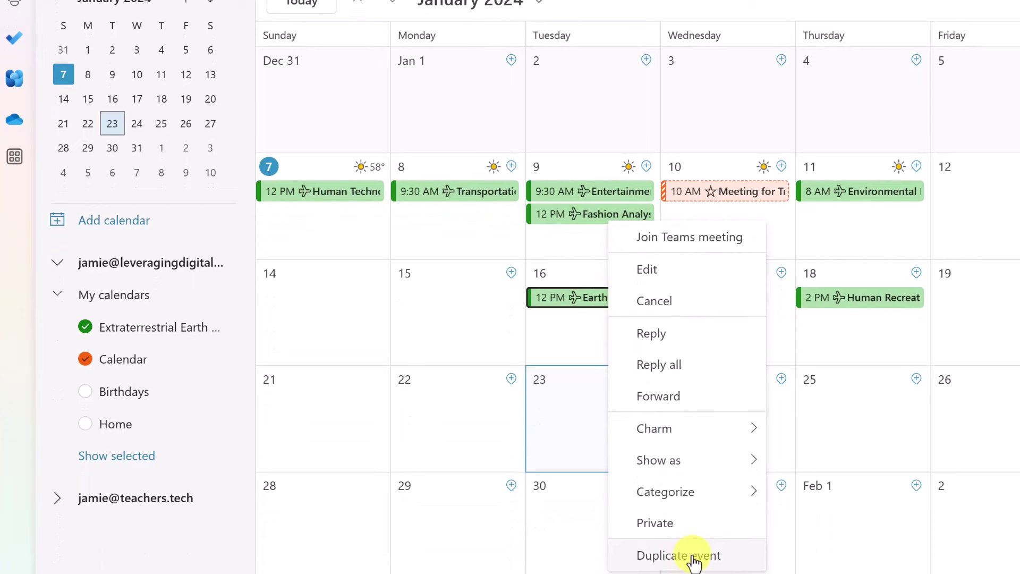
pyautogui.click(664, 364)
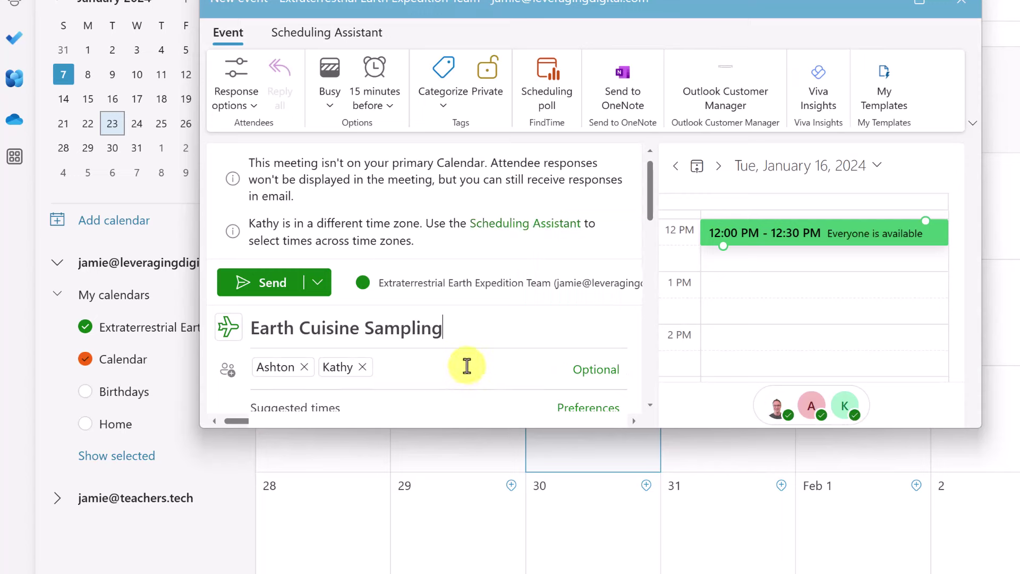
# Step: Move the copy's start date to Friday, January 19 at 12 PM and send it
pyautogui.scroll(-2, 467, 363)
pyautogui.scroll(-3, 466, 361)
pyautogui.scroll(2, 464, 361)
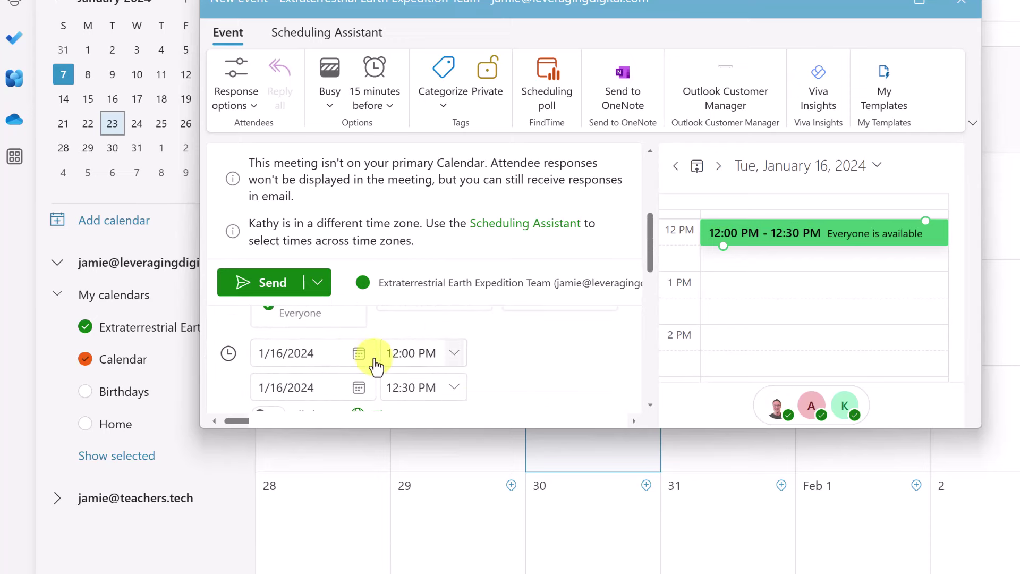
pyautogui.click(315, 355)
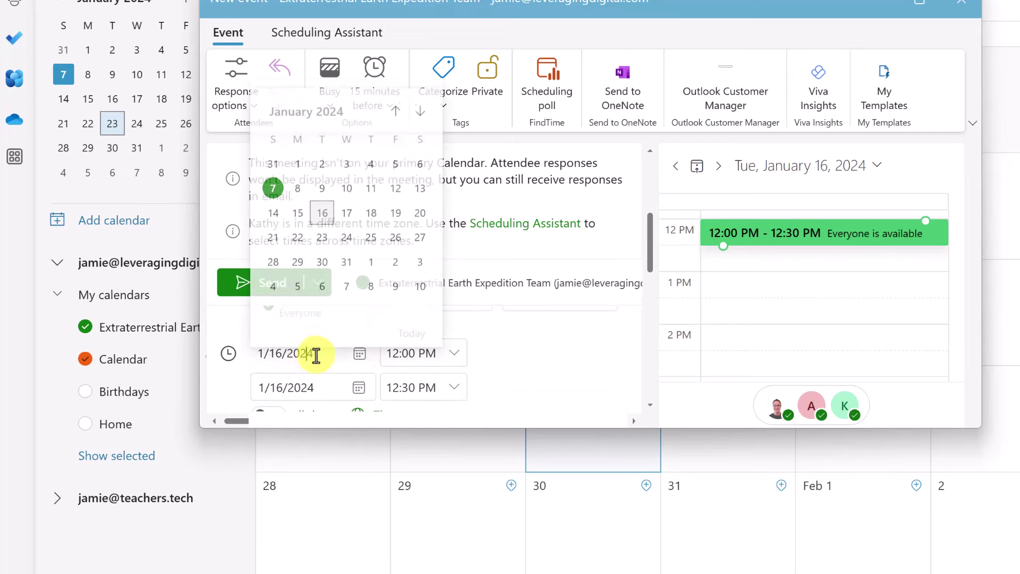
pyautogui.click(397, 211)
pyautogui.click(272, 283)
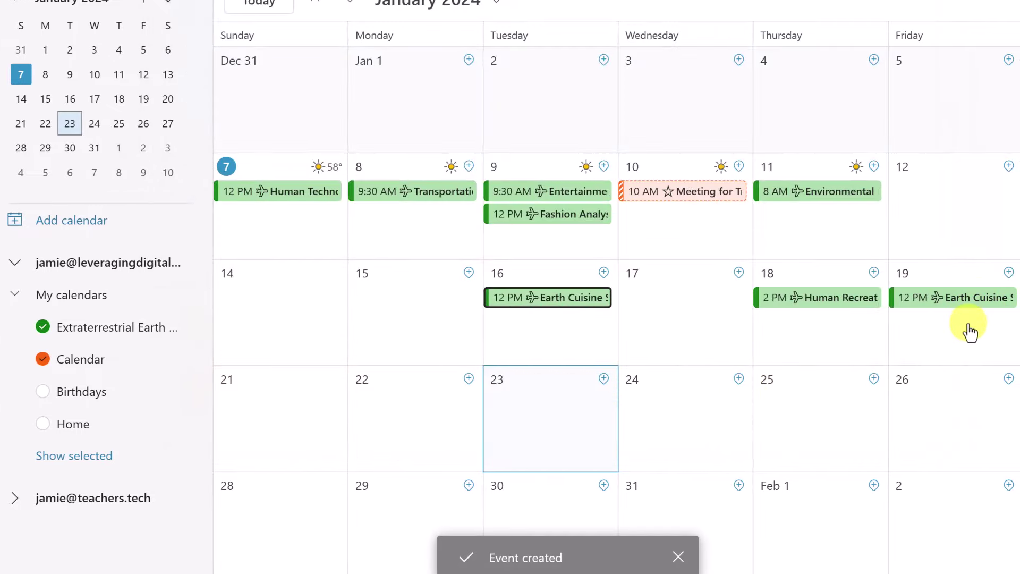
# Step: Set Wednesday, January 17's work location to Office, then reopen its location menu
pyautogui.click(674, 347)
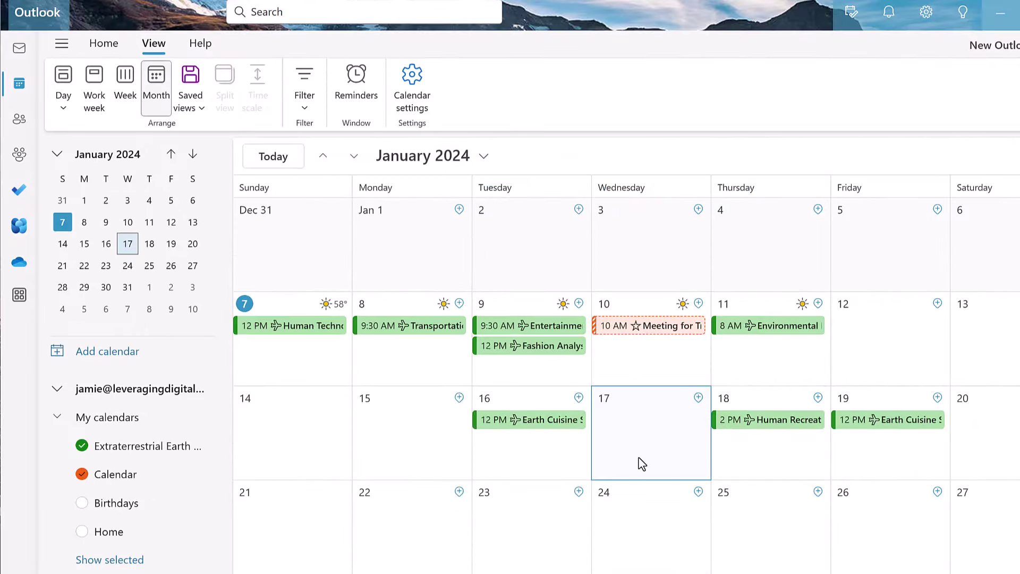
pyautogui.click(699, 400)
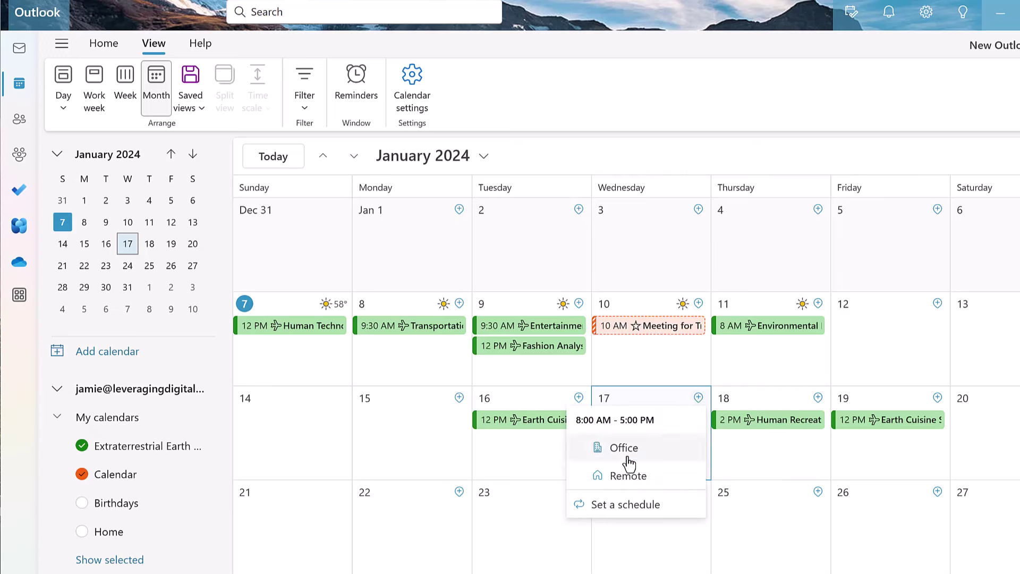
pyautogui.click(627, 458)
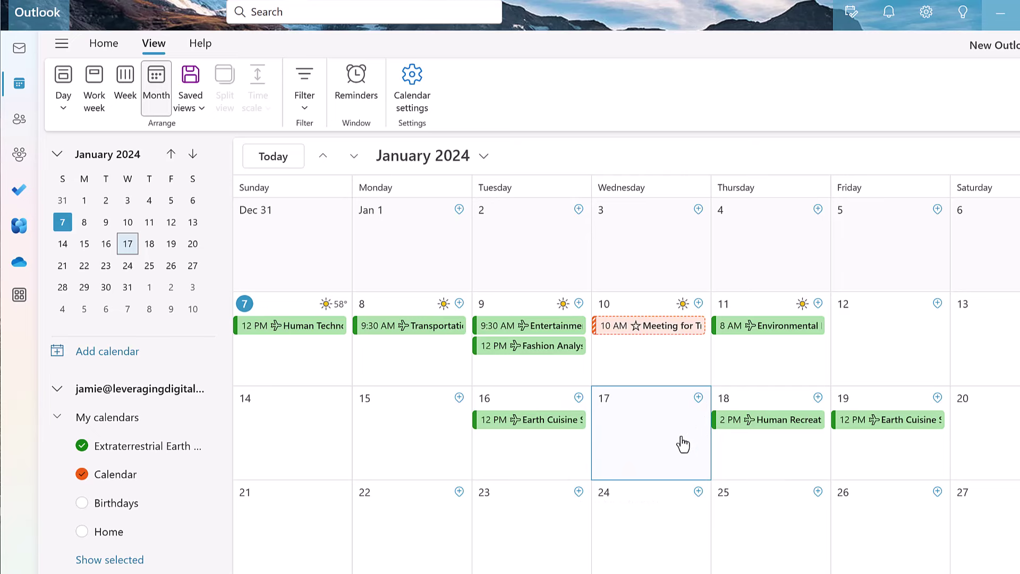
pyautogui.click(739, 462)
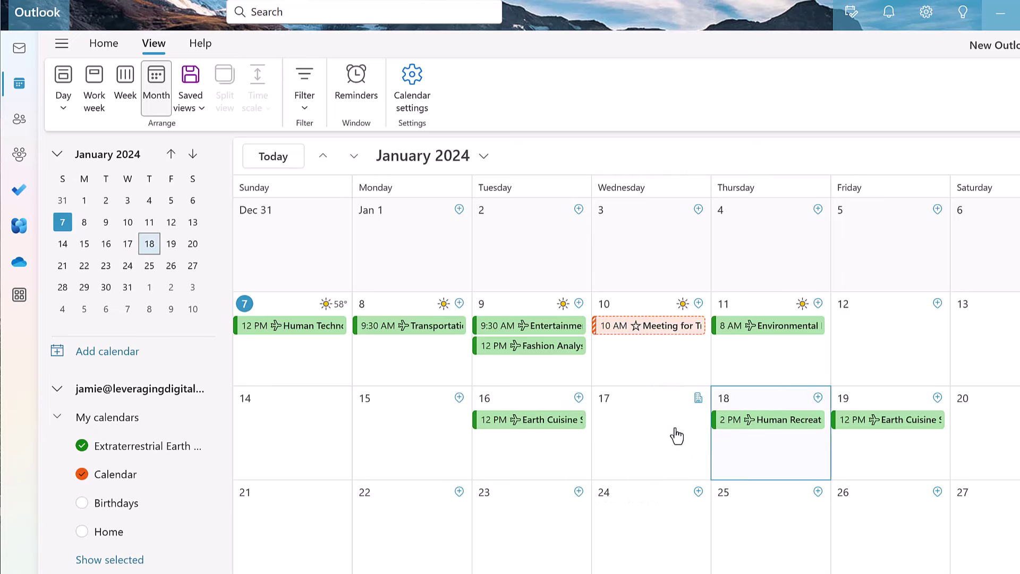
pyautogui.click(697, 405)
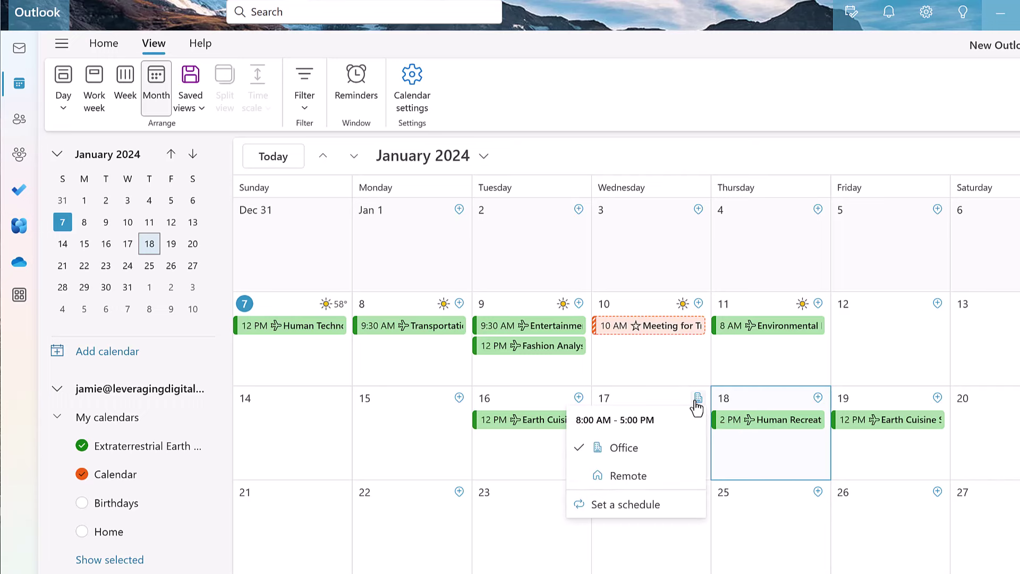
# Step: In work hours settings, set Monday's location to Office, toggle Show work location, and save
pyautogui.click(649, 508)
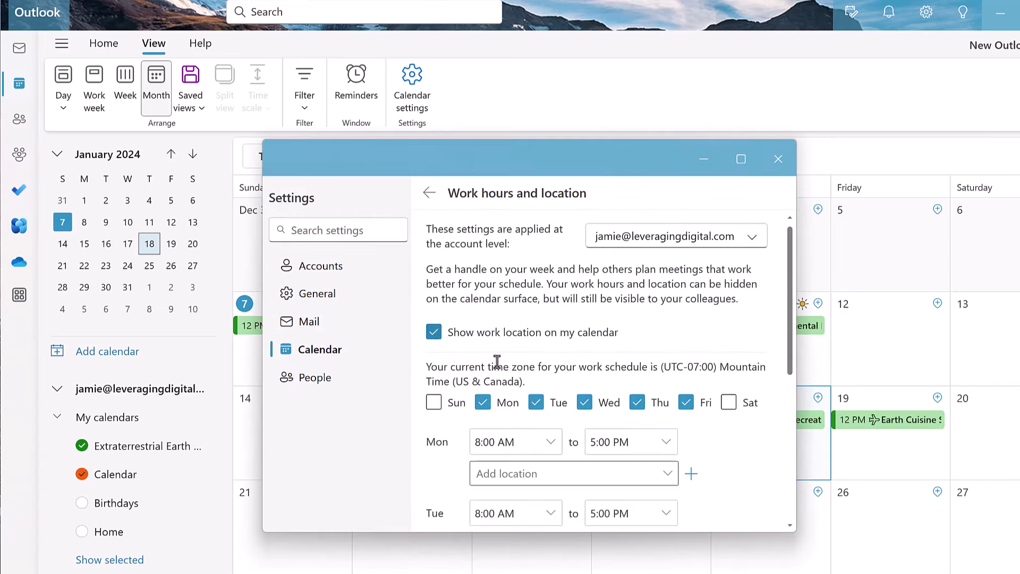
pyautogui.scroll(-2, 499, 362)
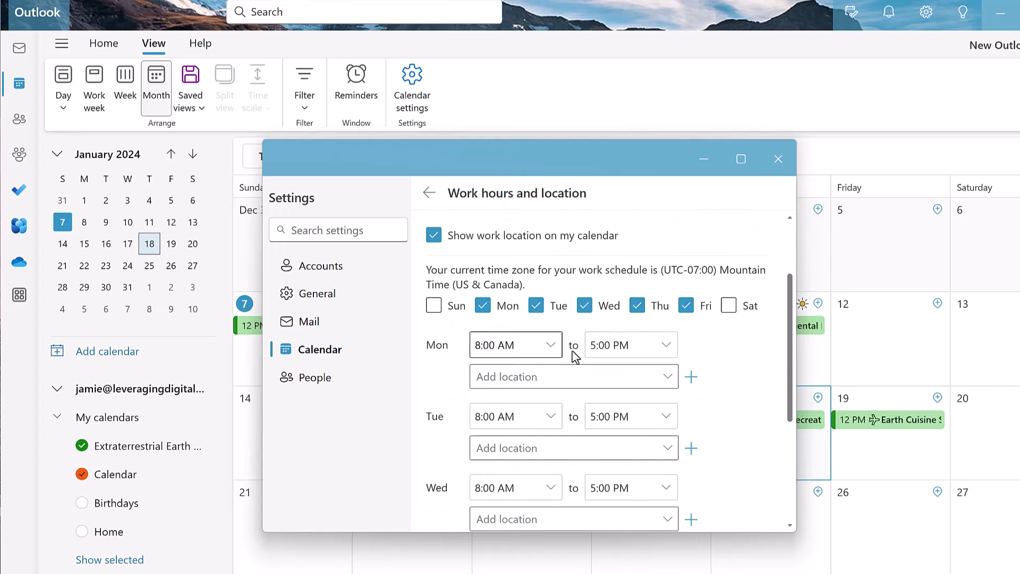
pyautogui.click(519, 379)
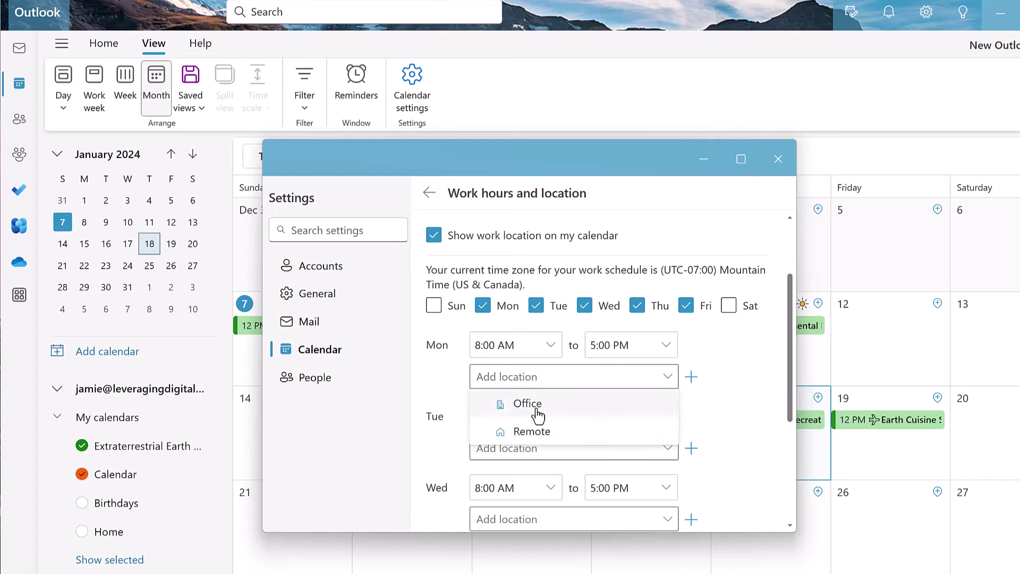
pyautogui.click(538, 409)
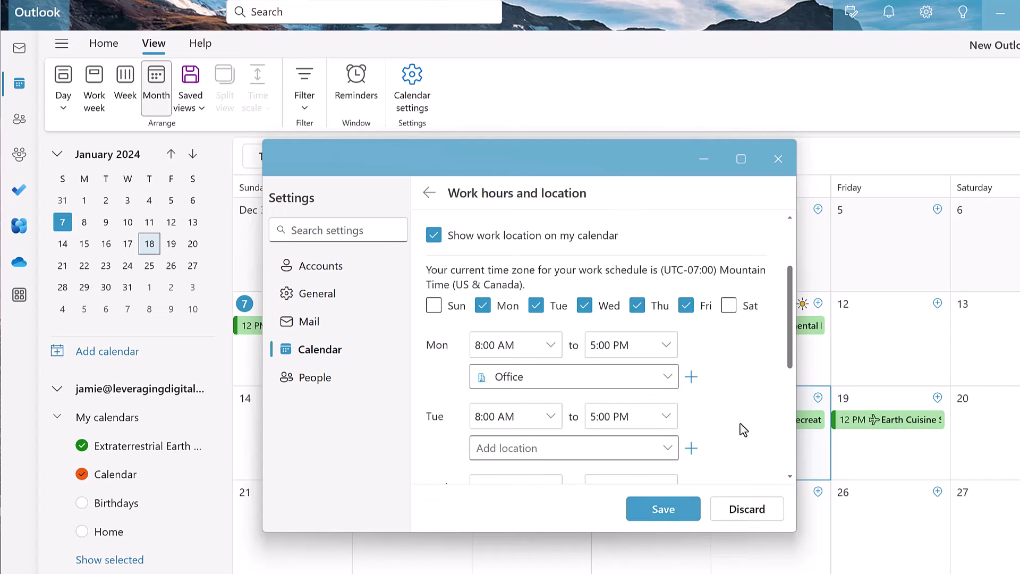
pyautogui.scroll(-2, 740, 423)
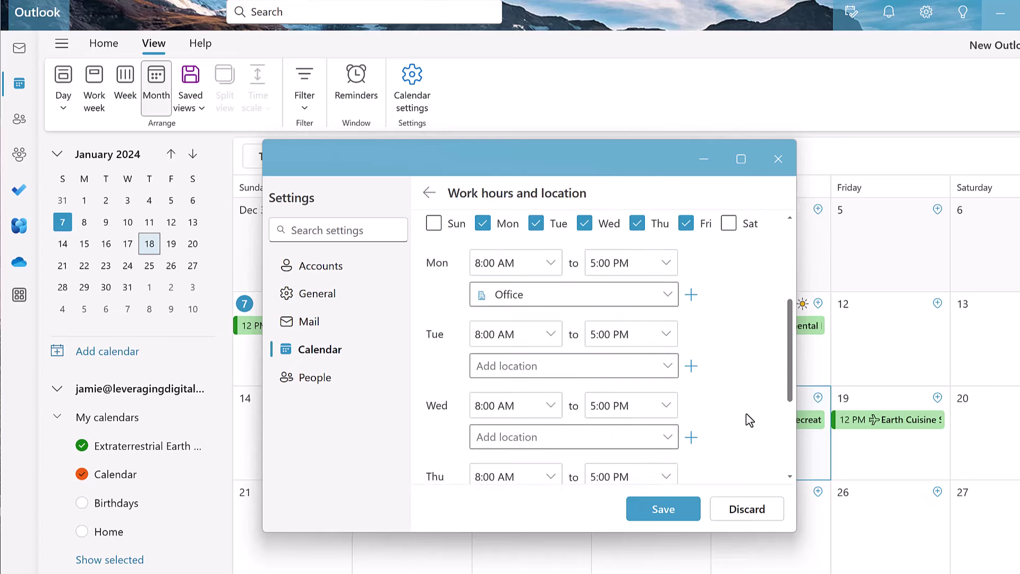
pyautogui.scroll(4, 744, 419)
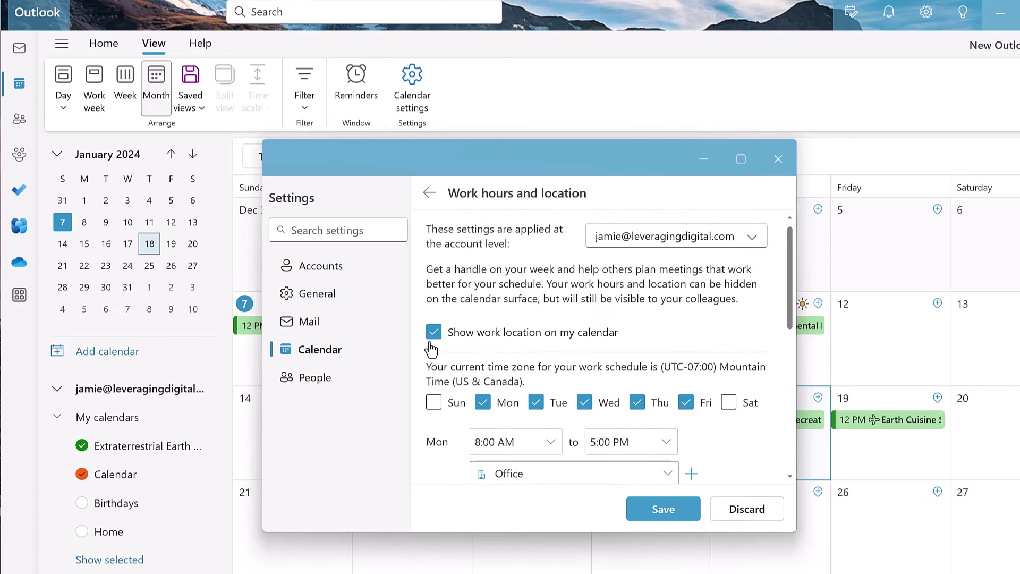
pyautogui.click(433, 334)
pyautogui.click(433, 333)
pyautogui.click(433, 335)
pyautogui.click(664, 508)
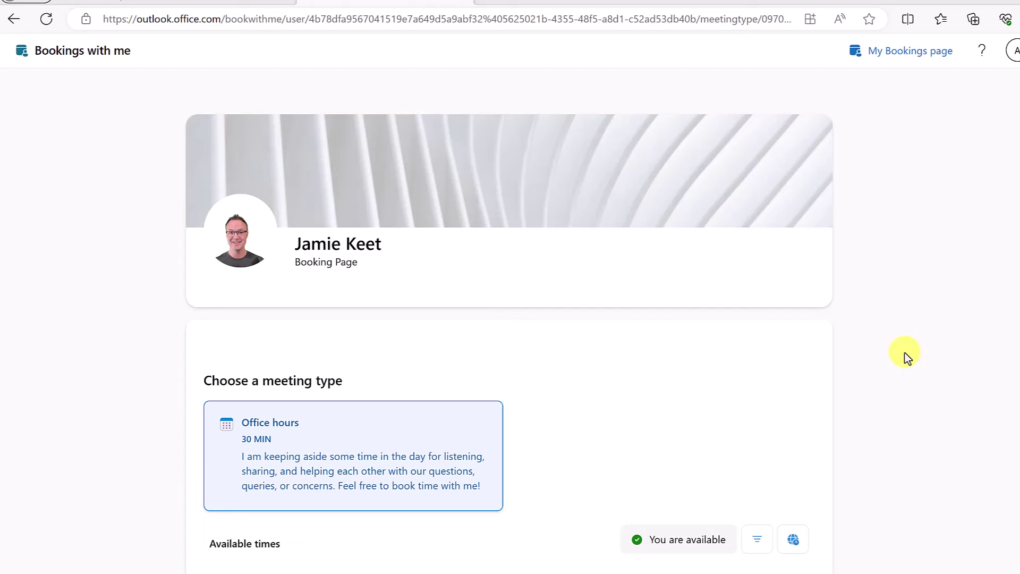
# Step: Show the available Office hours times for Thursday, January 18
pyautogui.scroll(-2, 904, 349)
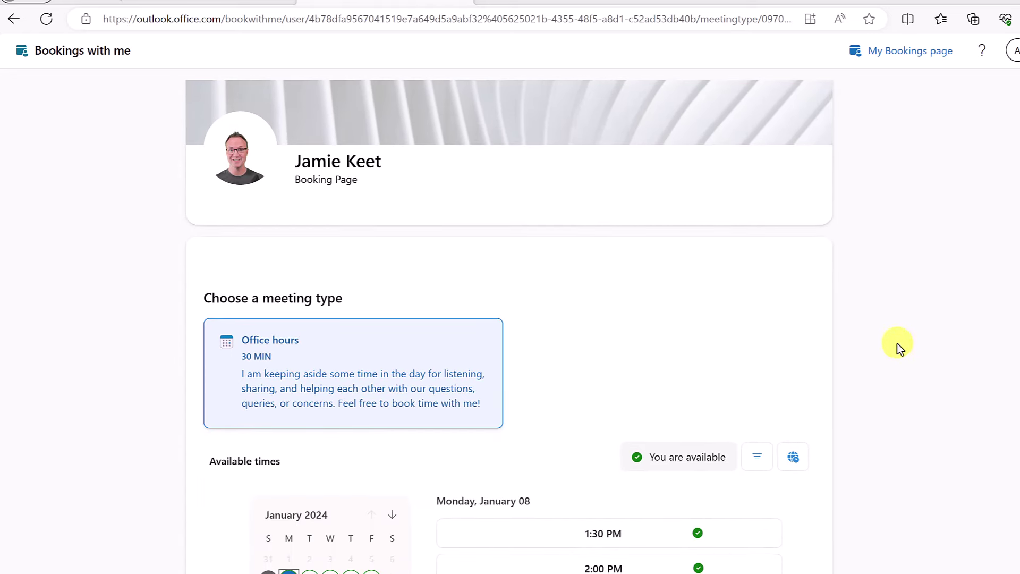
pyautogui.scroll(-2, 897, 343)
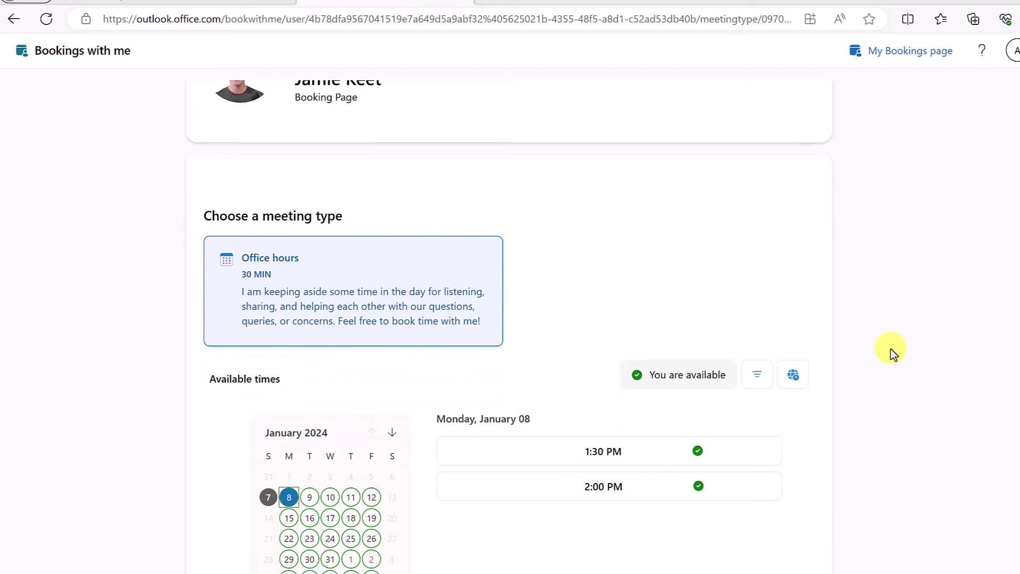
pyautogui.scroll(-2, 891, 348)
pyautogui.scroll(4, 896, 349)
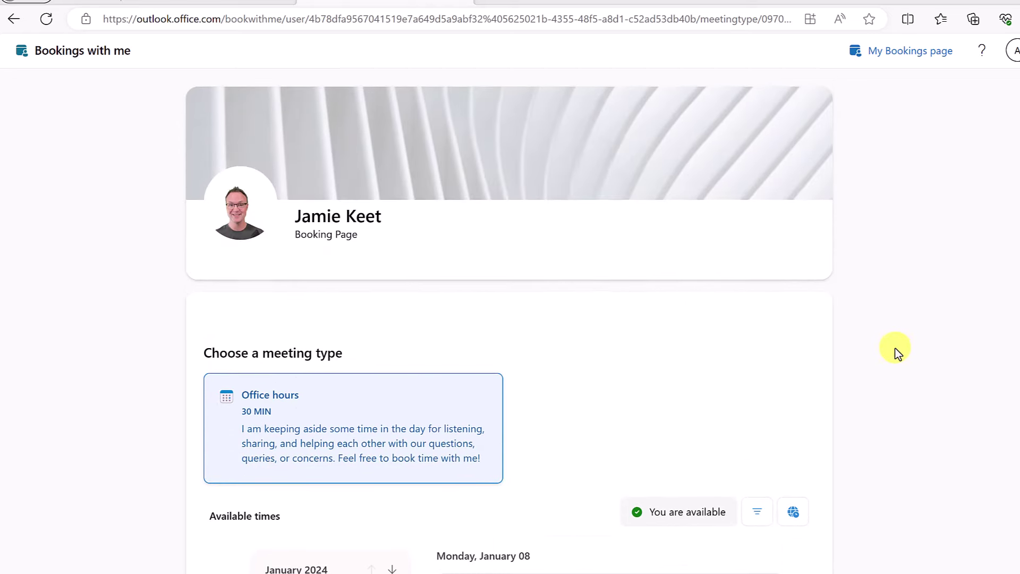
pyautogui.scroll(-2, 894, 348)
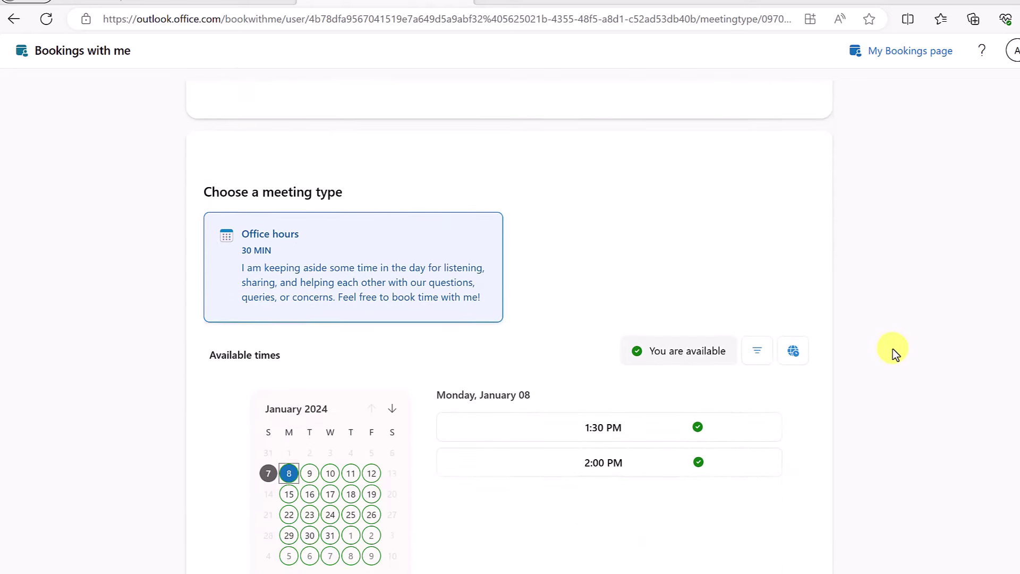
pyautogui.click(350, 489)
# Step: Pick the 1:30 PM slot and continue, then close the booking form without booking
pyautogui.scroll(-2, 673, 456)
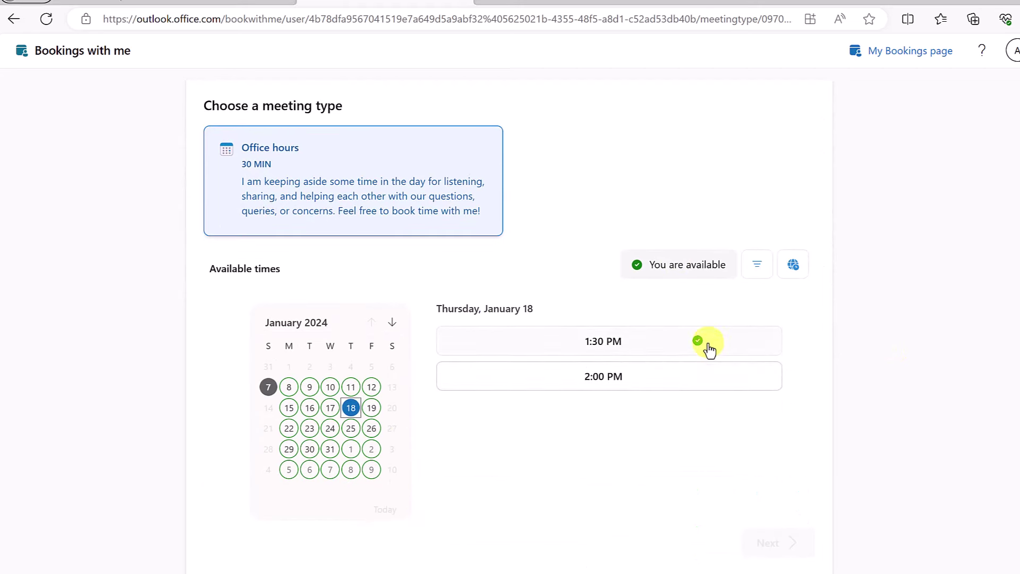
pyautogui.moveTo(664, 376)
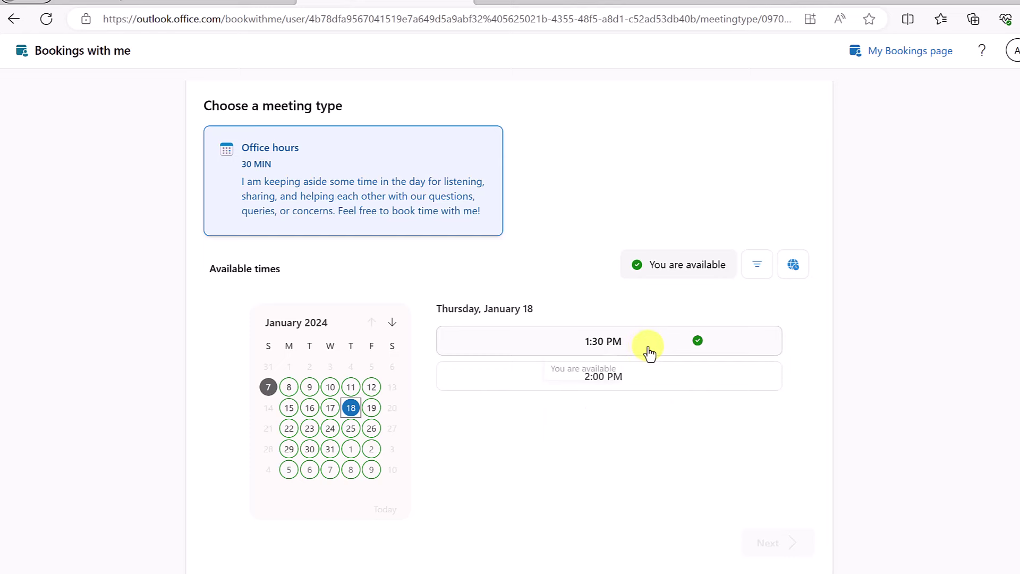
pyautogui.click(648, 351)
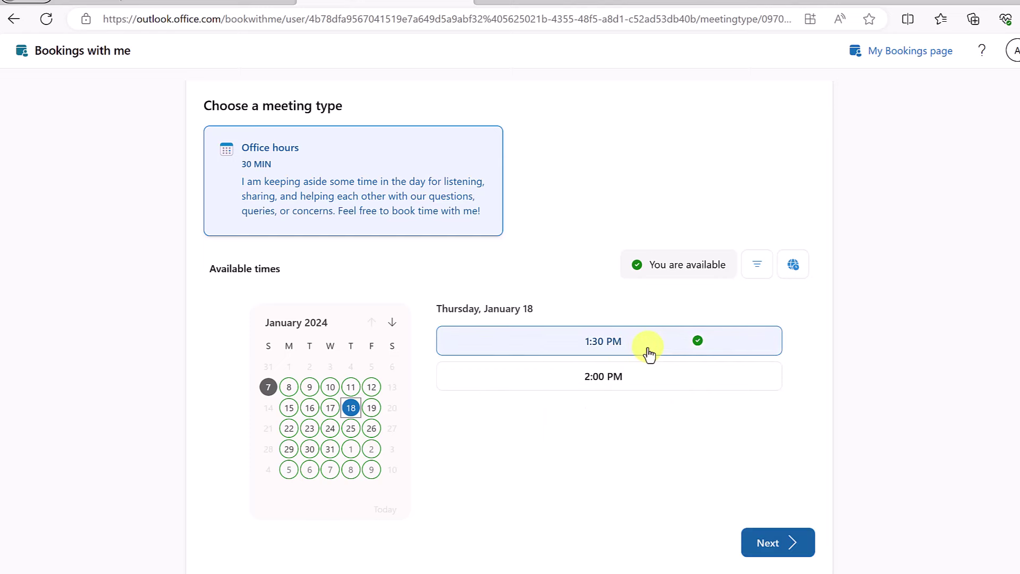
pyautogui.click(782, 547)
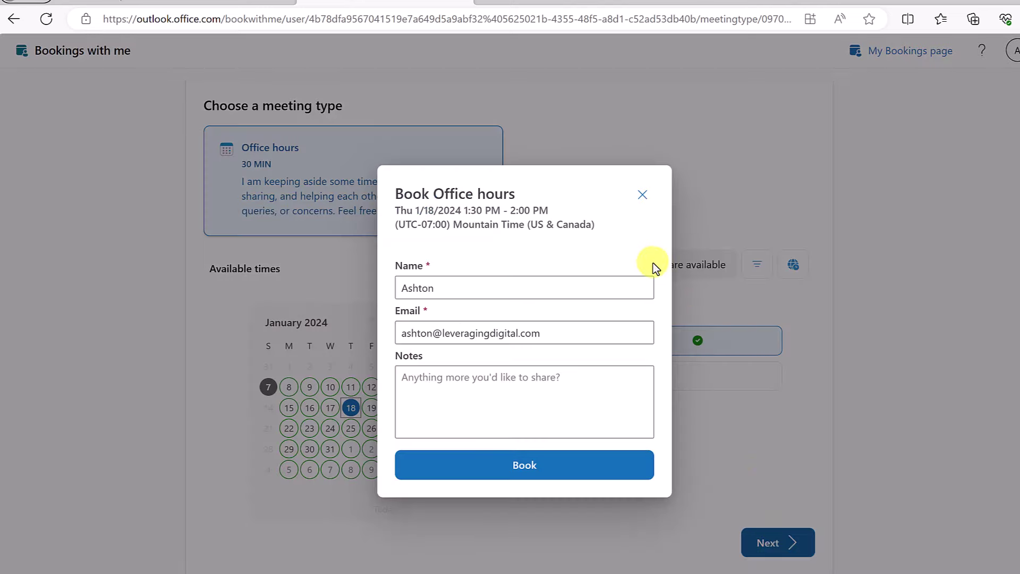
pyautogui.click(643, 195)
pyautogui.scroll(5, 677, 215)
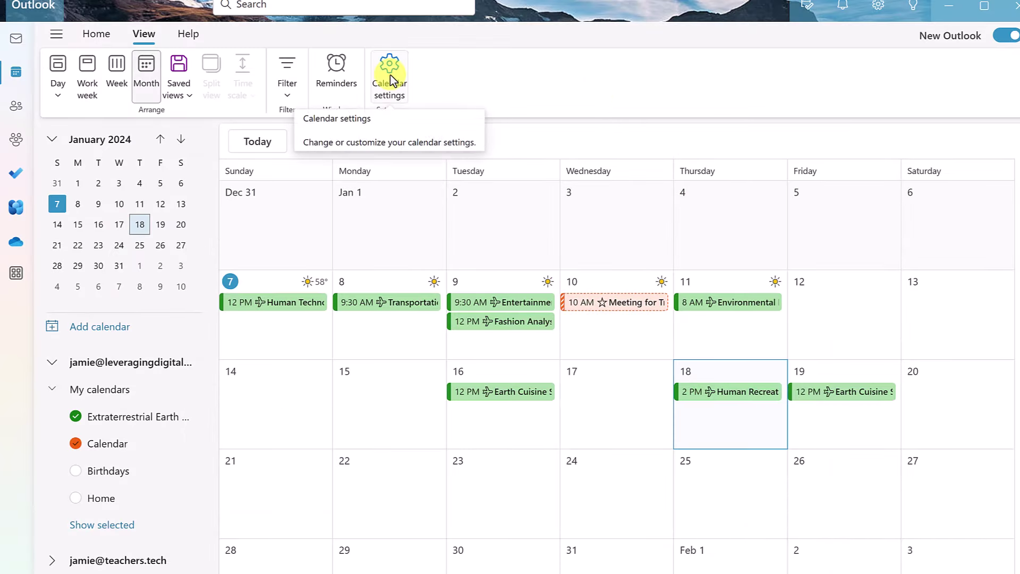
# Step: Open Calendar settings and go to the Bookings with me subsection
pyautogui.click(390, 81)
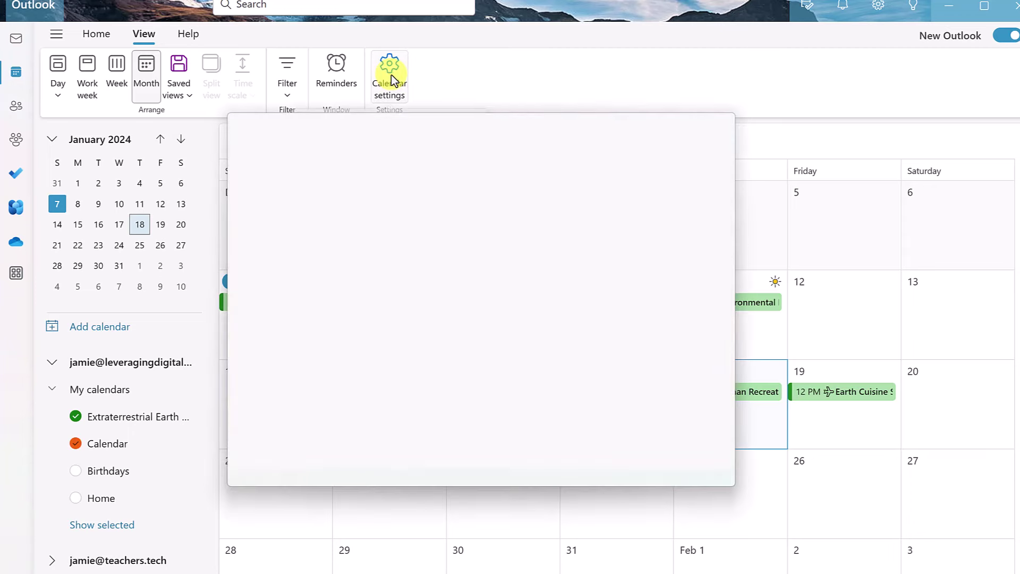
pyautogui.click(290, 317)
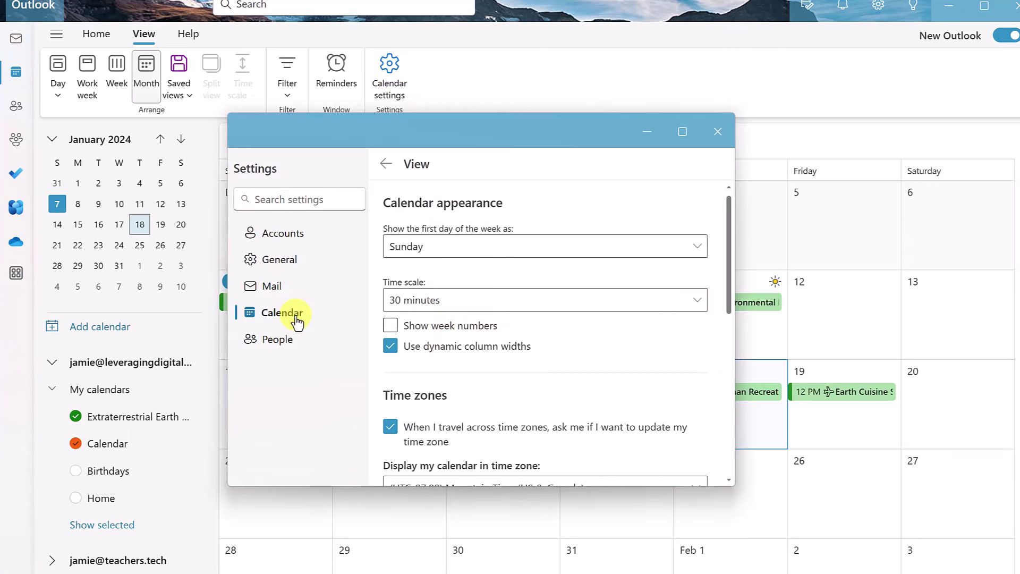
pyautogui.click(297, 320)
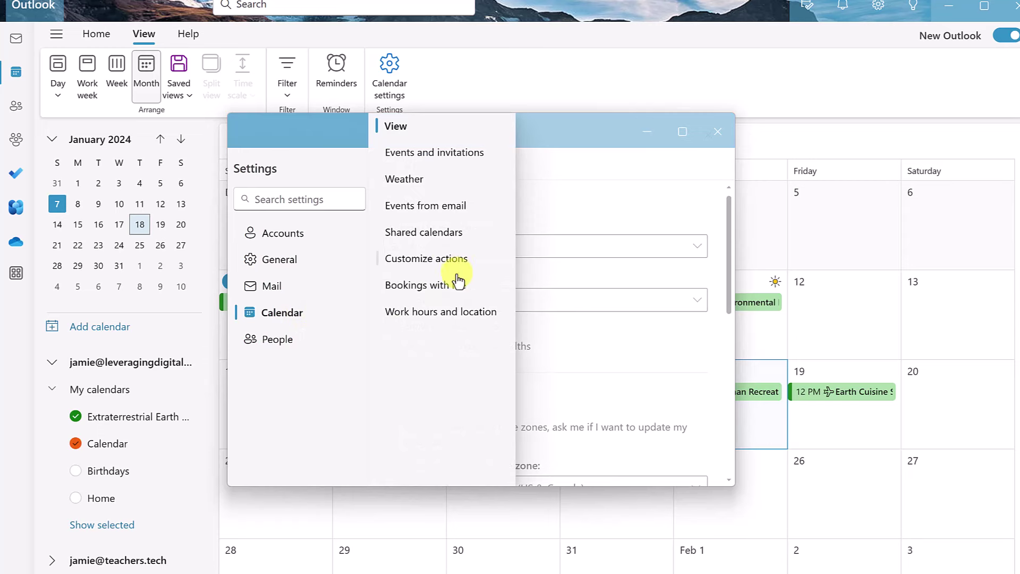
pyautogui.click(456, 286)
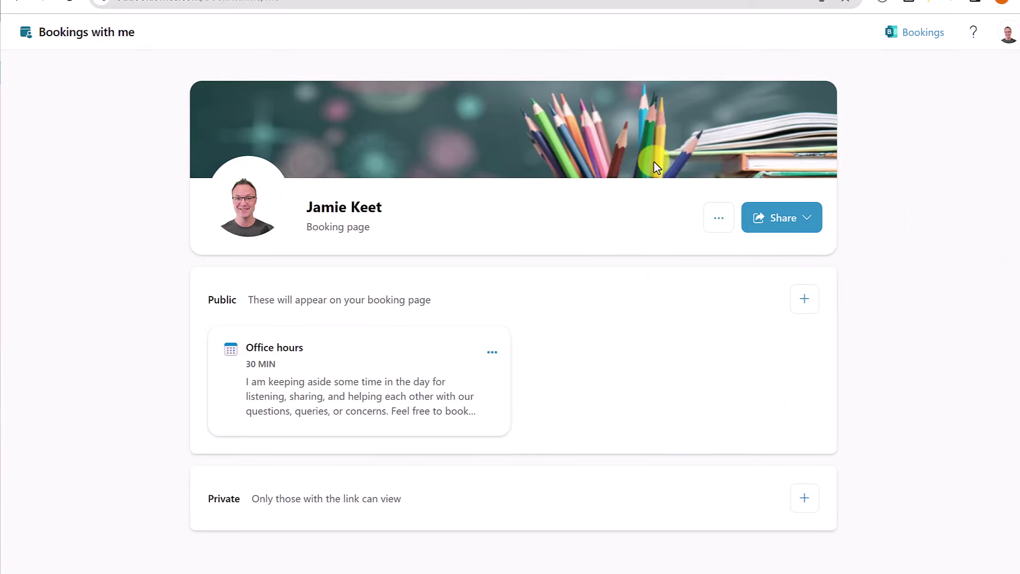
pyautogui.click(718, 220)
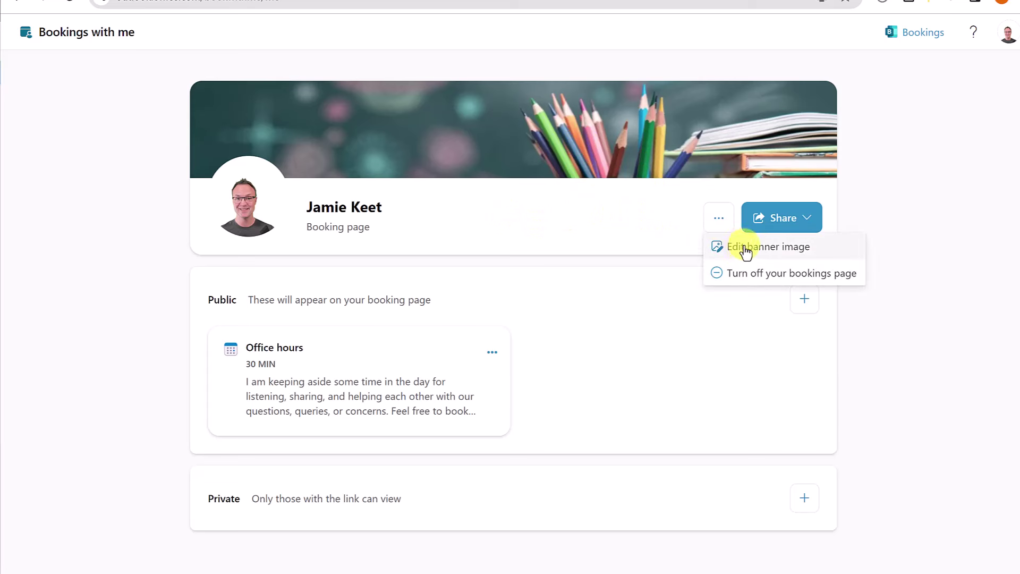
pyautogui.click(884, 217)
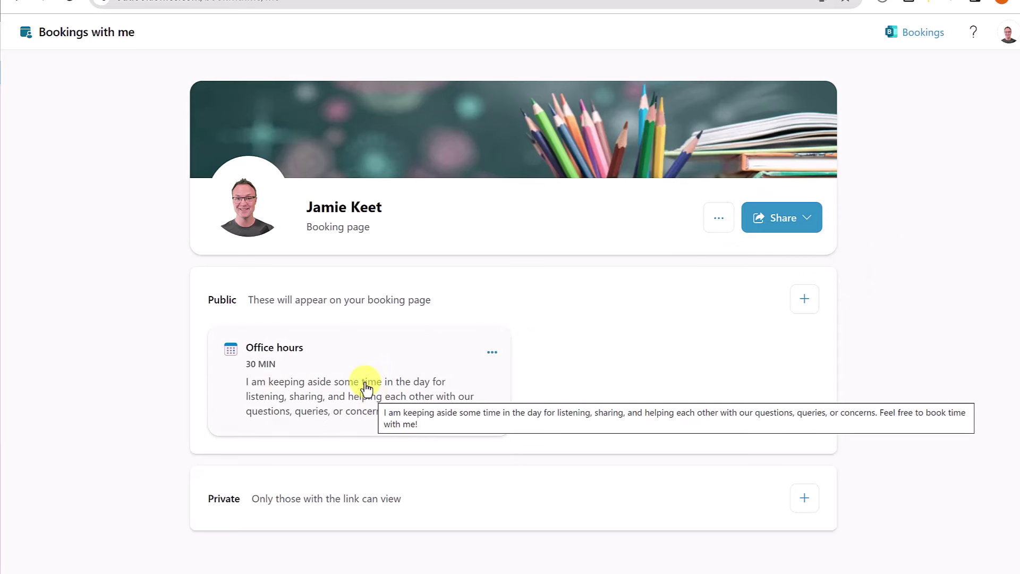
# Step: Review the Office hours meeting type's duration options, keep 30 mins, and return
pyautogui.click(413, 359)
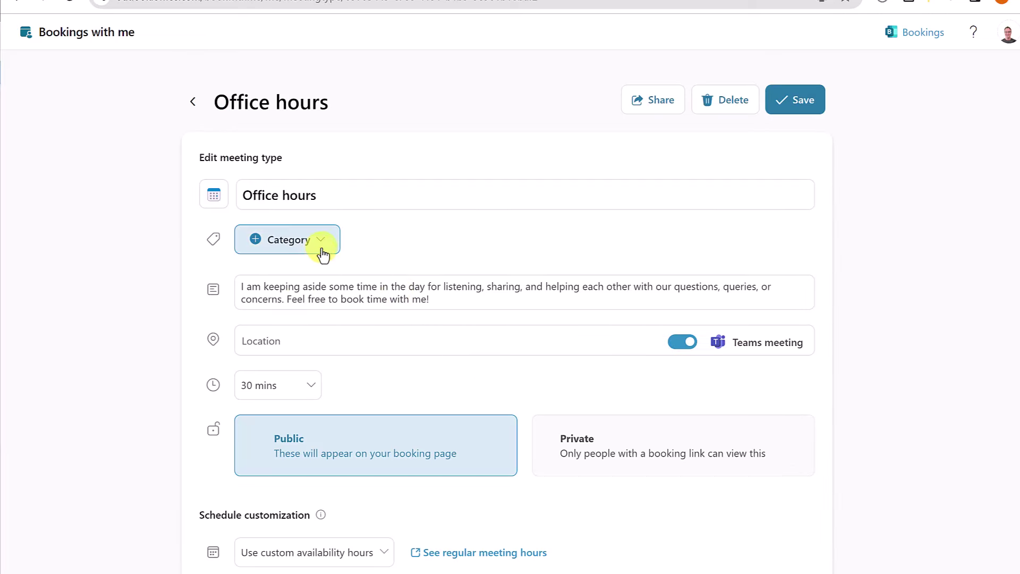
pyautogui.scroll(-3, 530, 371)
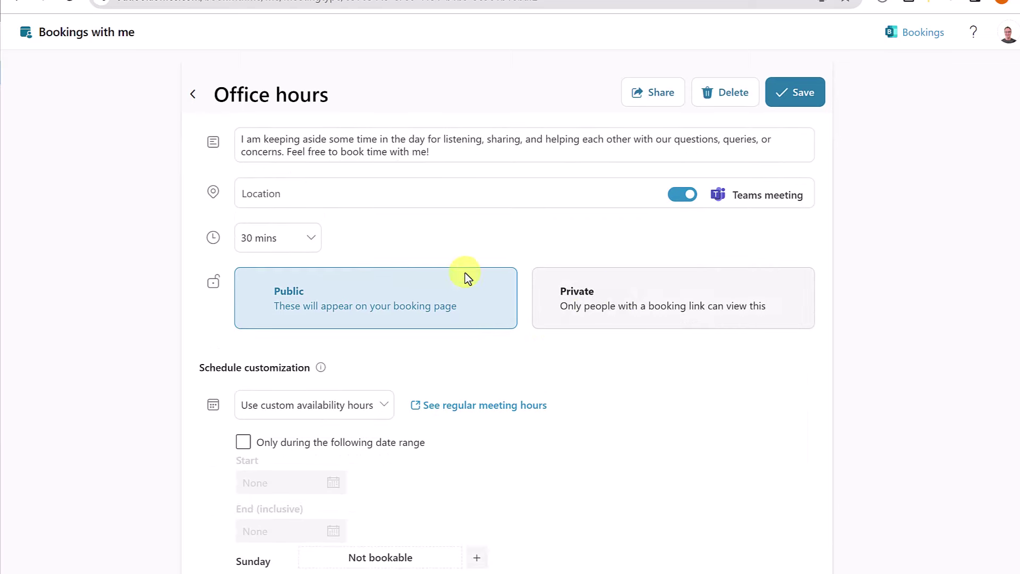
pyautogui.click(302, 237)
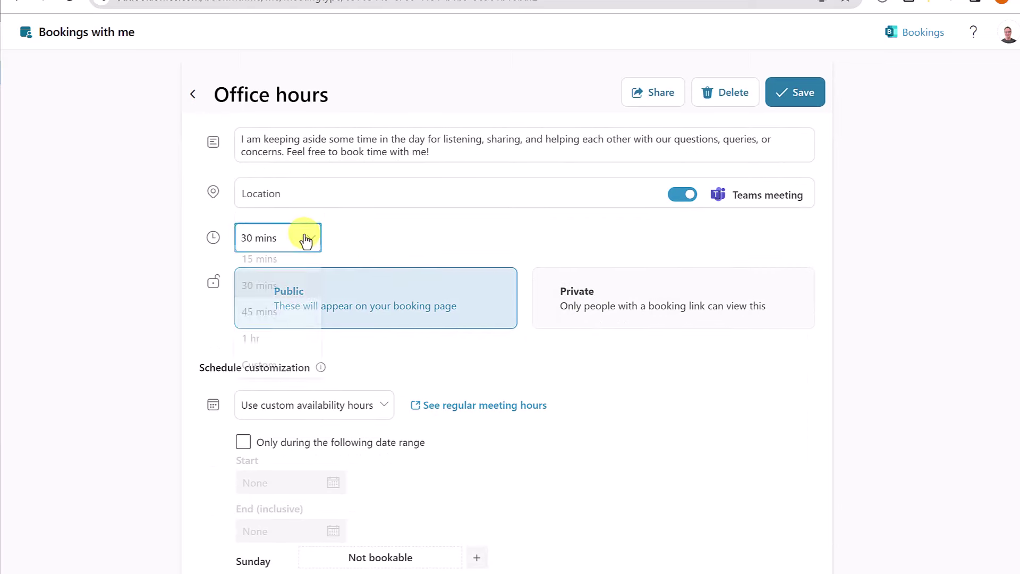
pyautogui.click(160, 244)
pyautogui.scroll(-3, 607, 453)
pyautogui.scroll(-1, 607, 453)
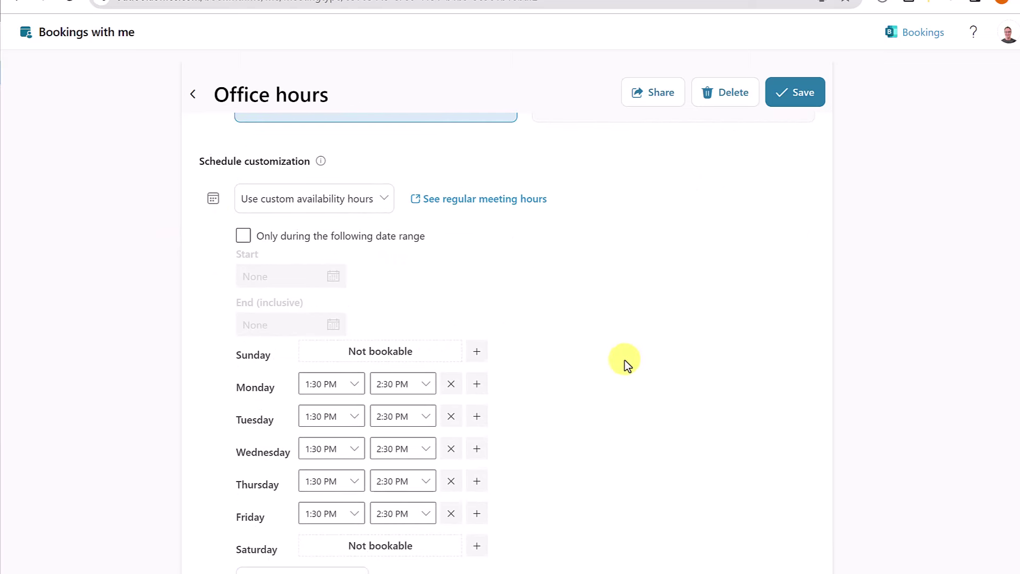
pyautogui.scroll(6, 623, 367)
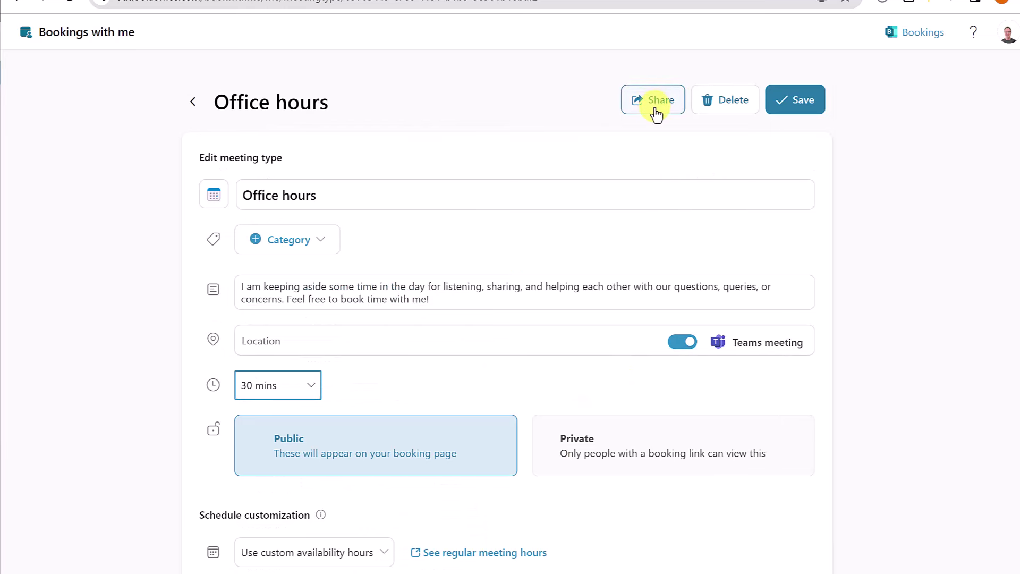
pyautogui.click(195, 104)
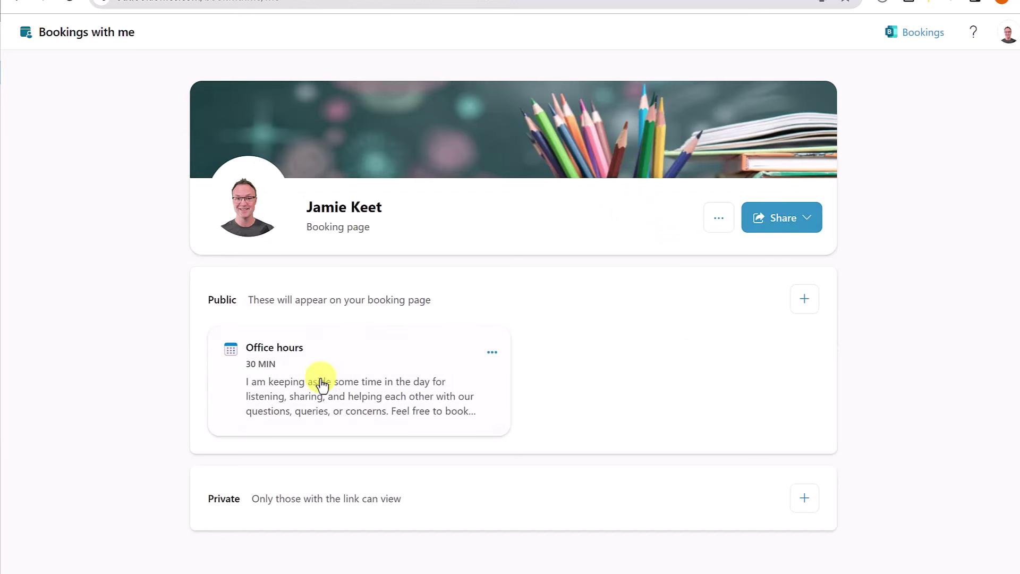
# Step: Start a new public meeting type, then leave it without saving
pyautogui.click(804, 299)
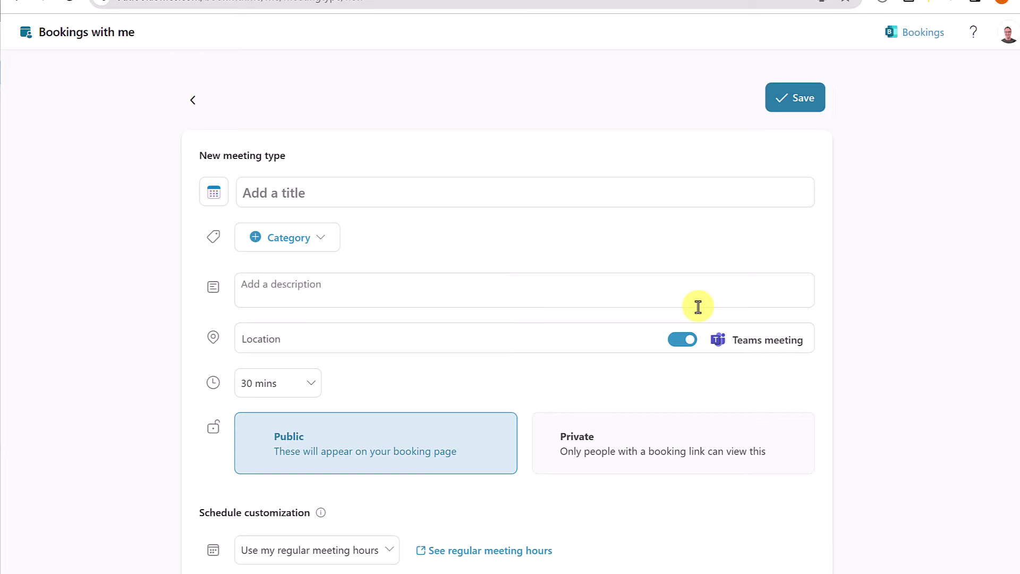
pyautogui.scroll(-1, 485, 283)
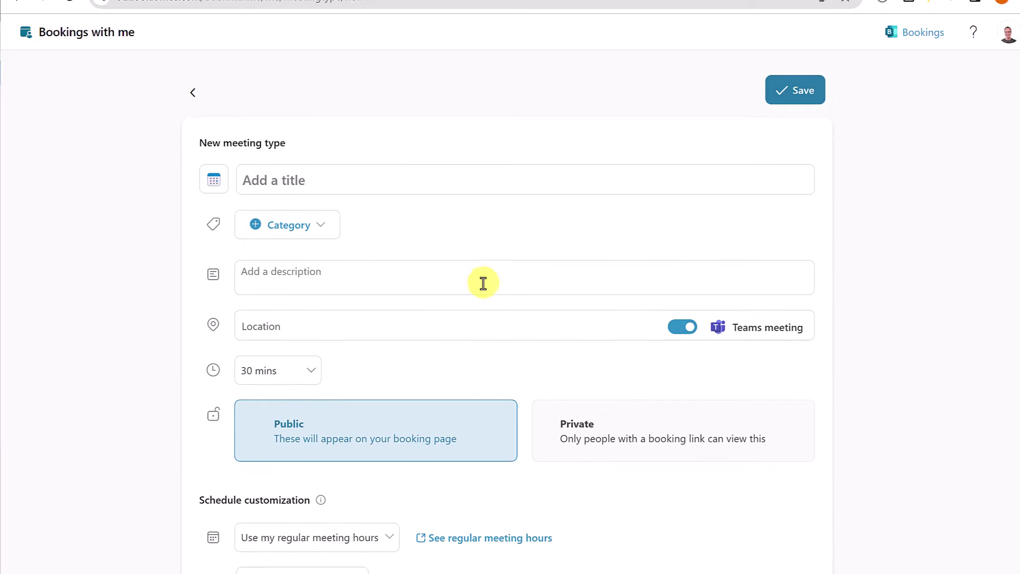
pyautogui.scroll(1, 524, 292)
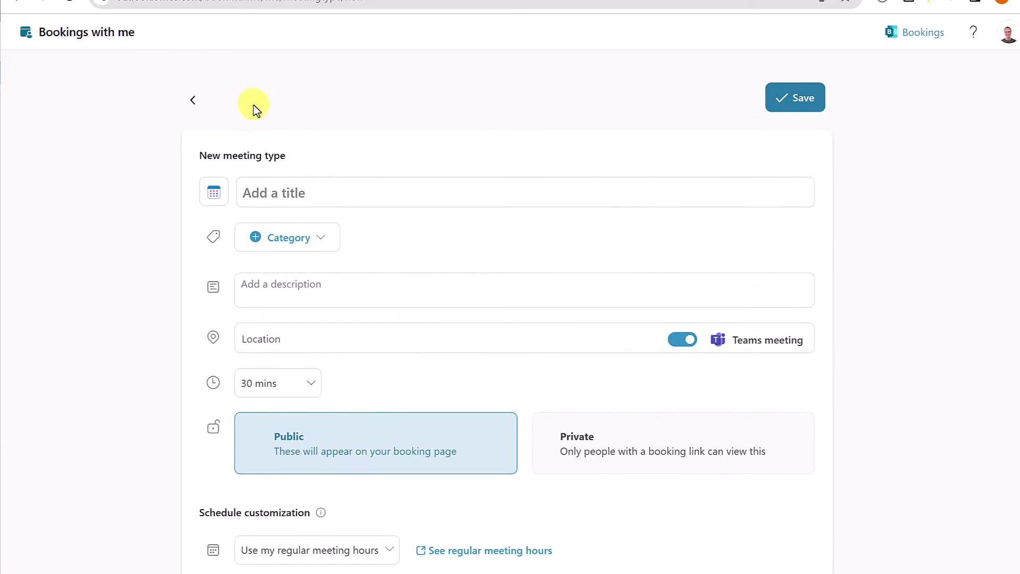
pyautogui.click(193, 101)
# Step: Confirm discarding the blank meeting type and glance at the booking page's sharing options
pyautogui.click(547, 370)
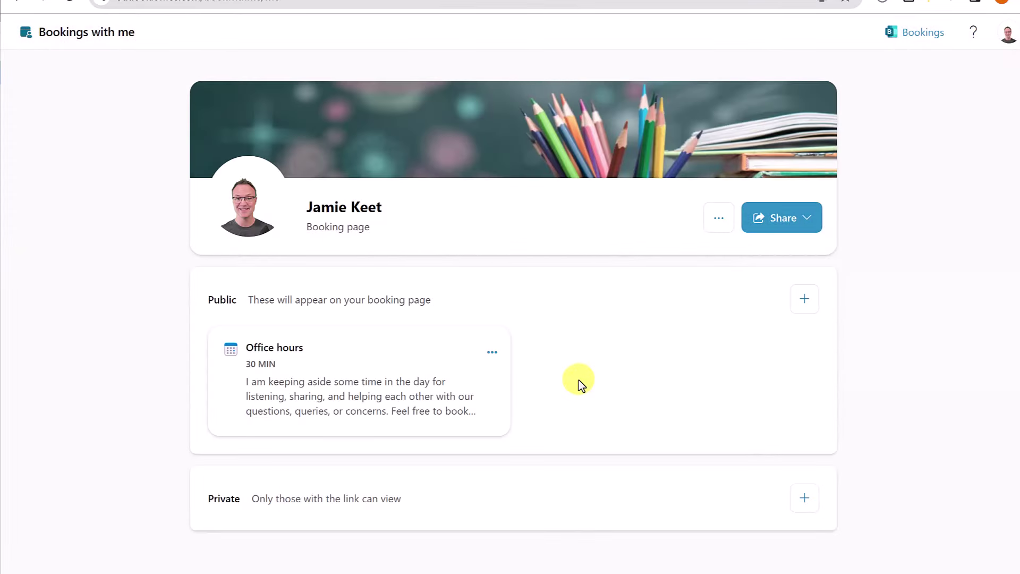
pyautogui.click(821, 223)
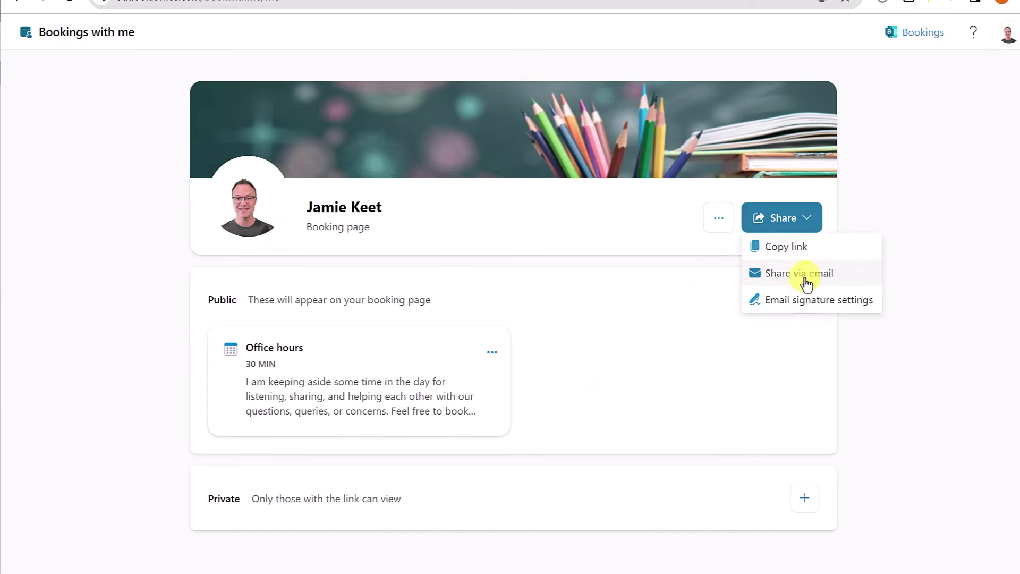
pyautogui.click(661, 332)
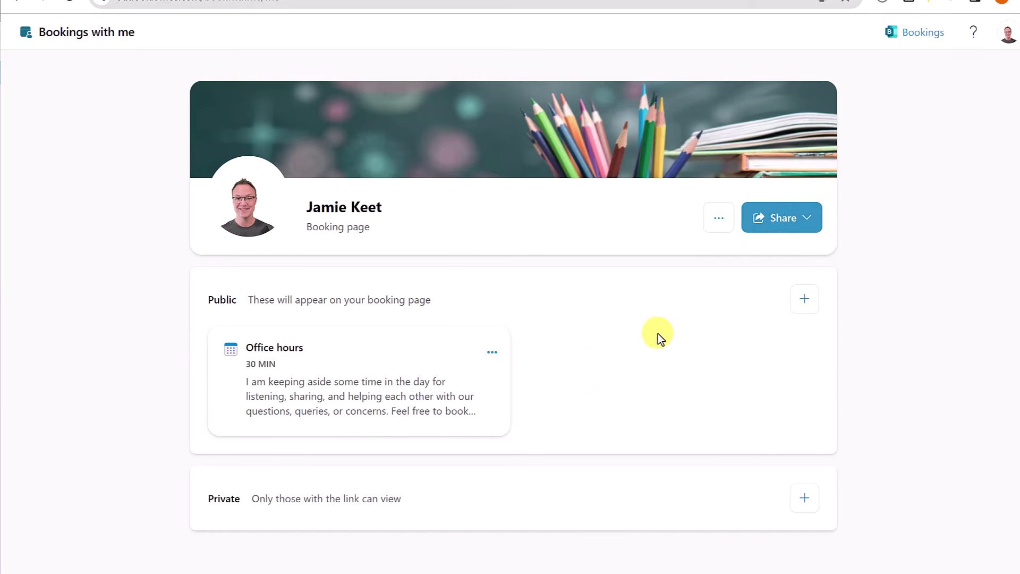
# Step: Share the Office hours meeting type by email to a suggested contact
pyautogui.click(493, 354)
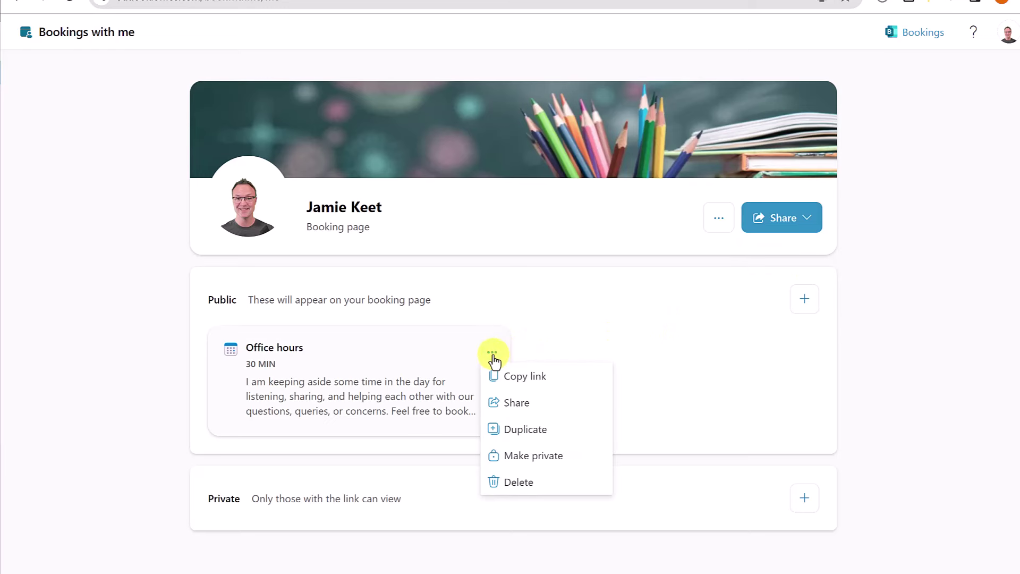
pyautogui.click(530, 410)
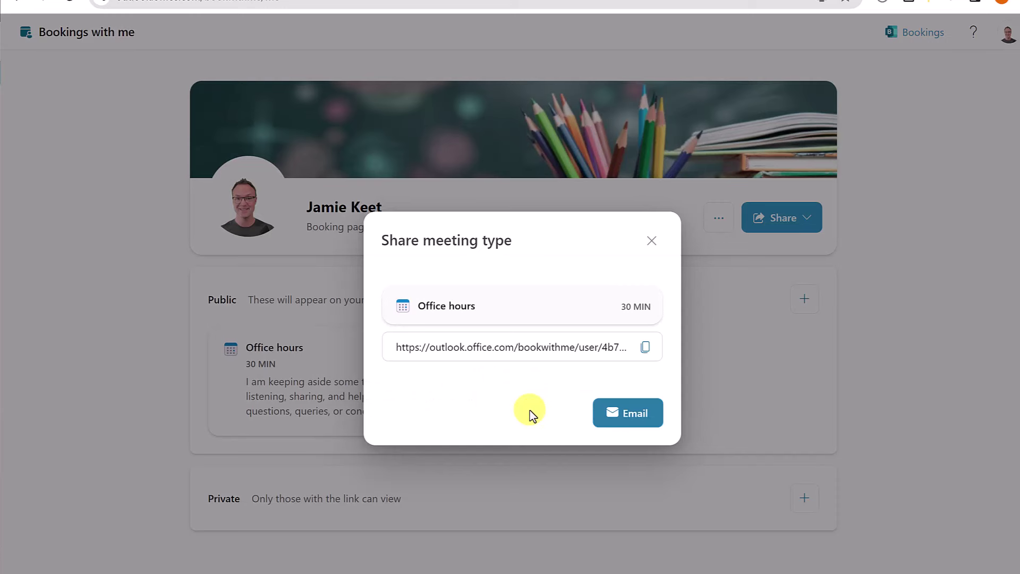
pyautogui.click(621, 413)
pyautogui.click(505, 265)
pyautogui.write('As')
pyautogui.click(510, 292)
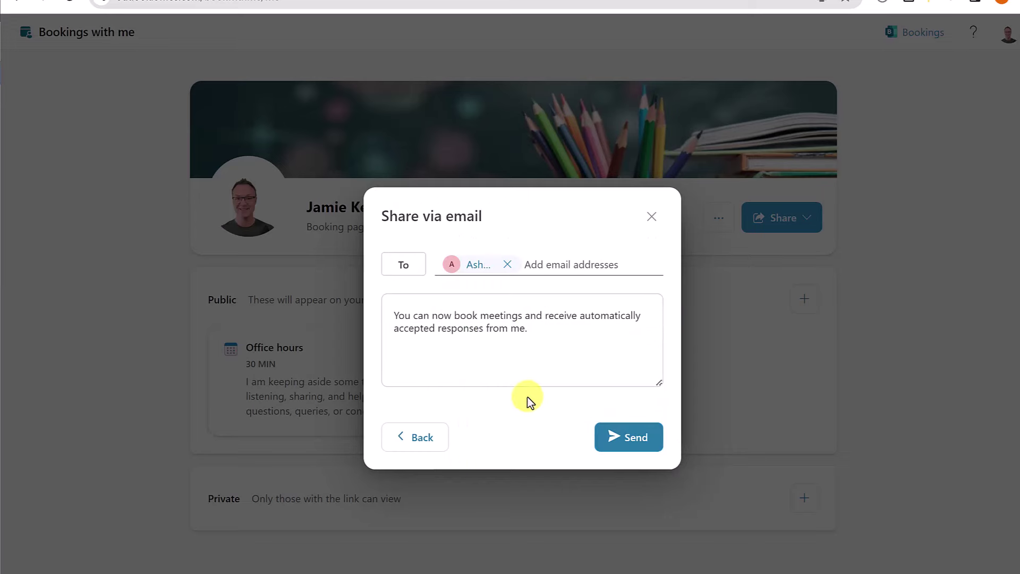
pyautogui.click(629, 440)
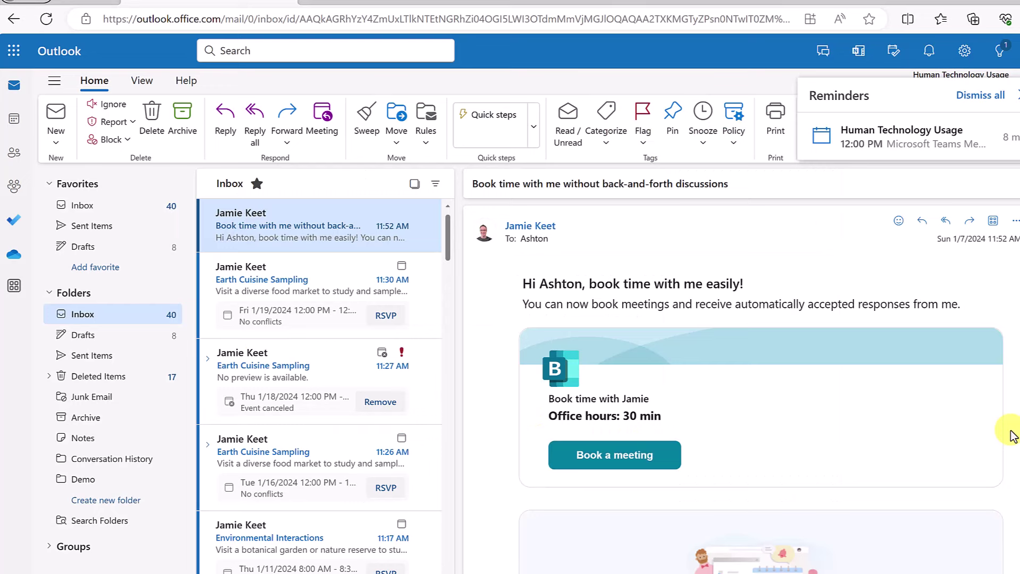
# Step: Open the Book a meeting link in the received email and browse the booking page
pyautogui.scroll(-1, 1009, 434)
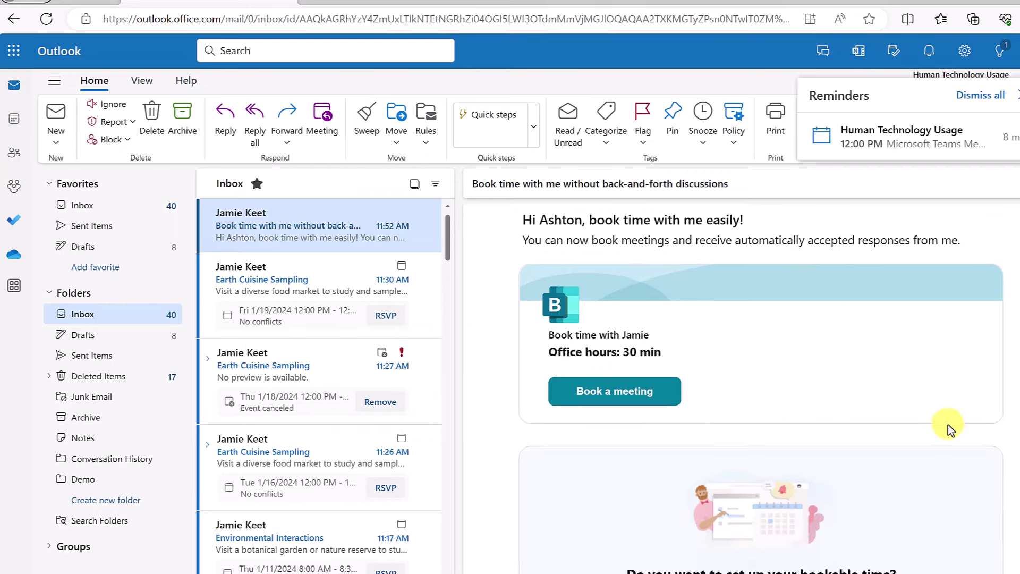
pyautogui.click(614, 396)
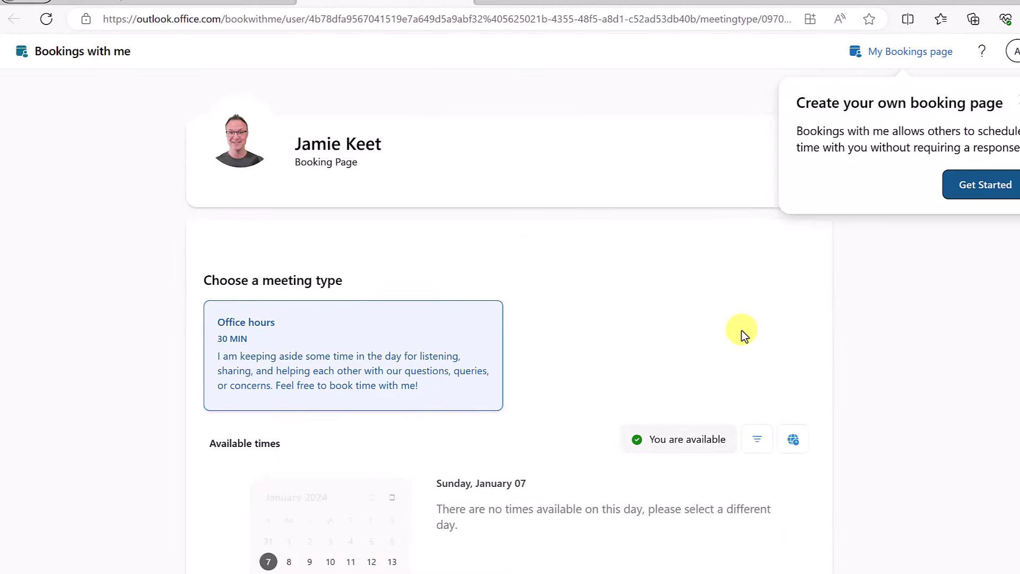
pyautogui.scroll(-3, 740, 333)
pyautogui.scroll(3, 654, 345)
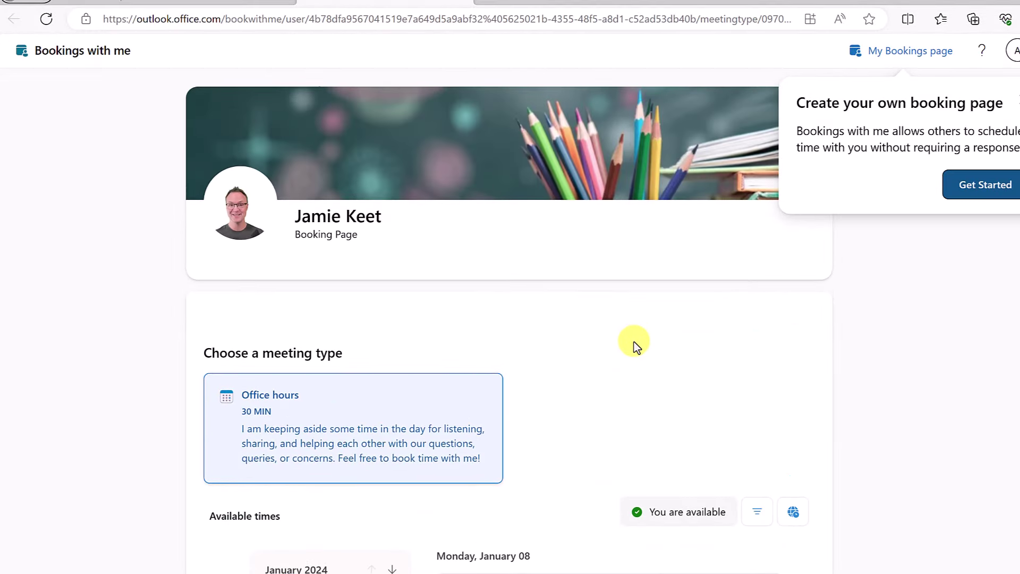
pyautogui.scroll(-1, 633, 342)
pyautogui.scroll(-3, 633, 342)
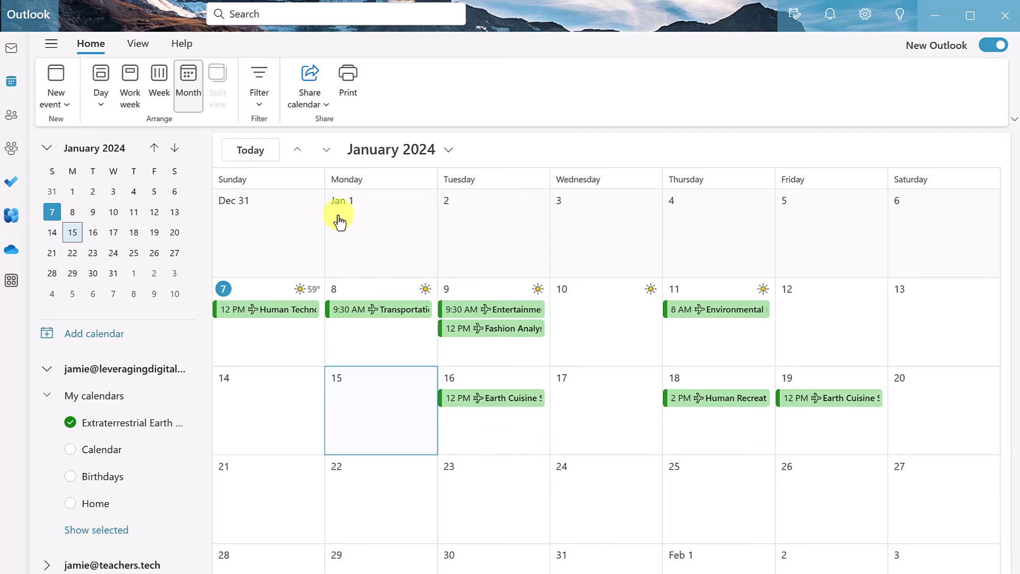
# Step: Create a new event titled 'Meeting' and invite two suggested colleagues as attendees
pyautogui.click(67, 89)
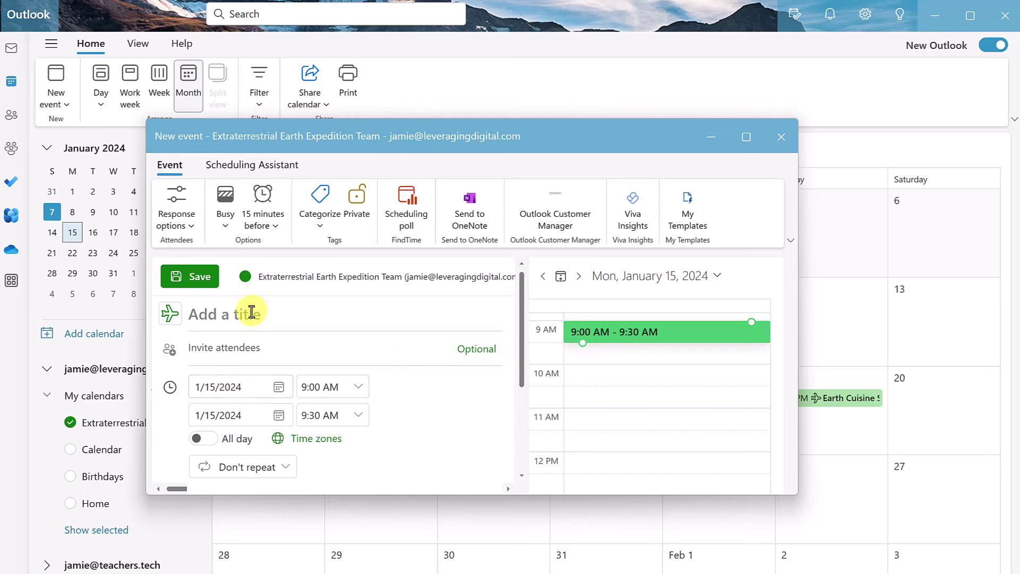
pyautogui.write('Meeting')
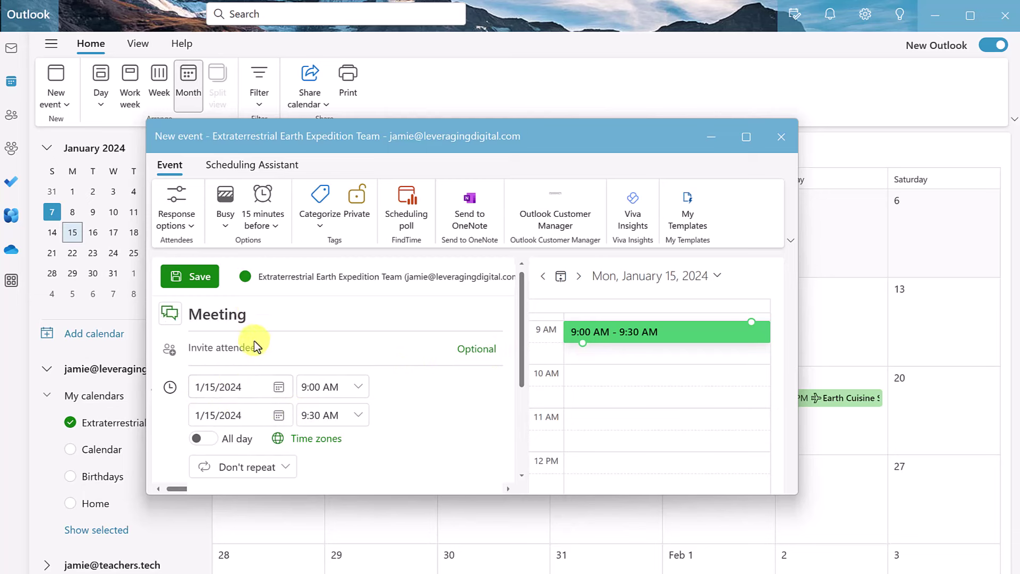
pyautogui.click(254, 345)
pyautogui.press('capslock')
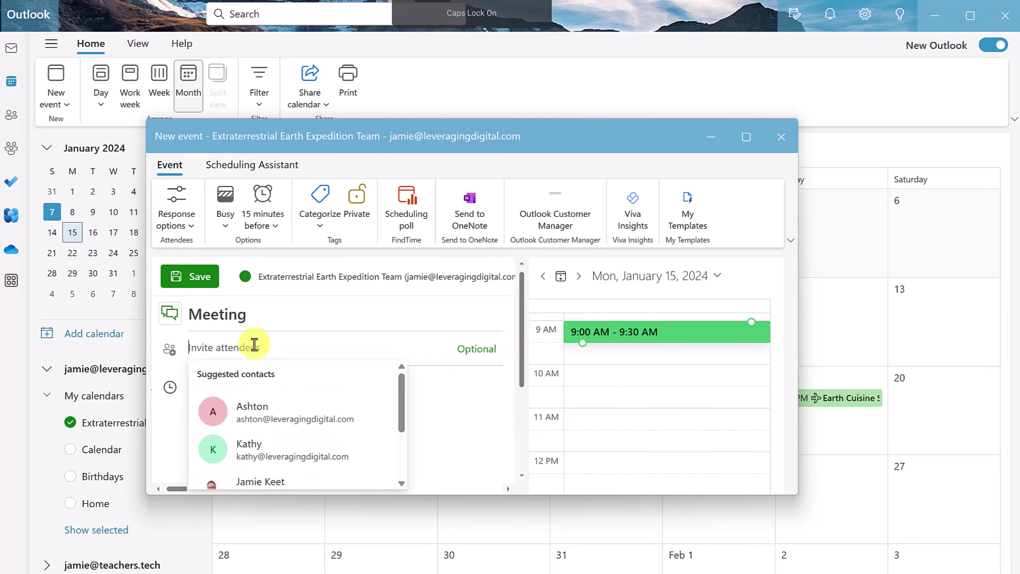
pyautogui.write('A')
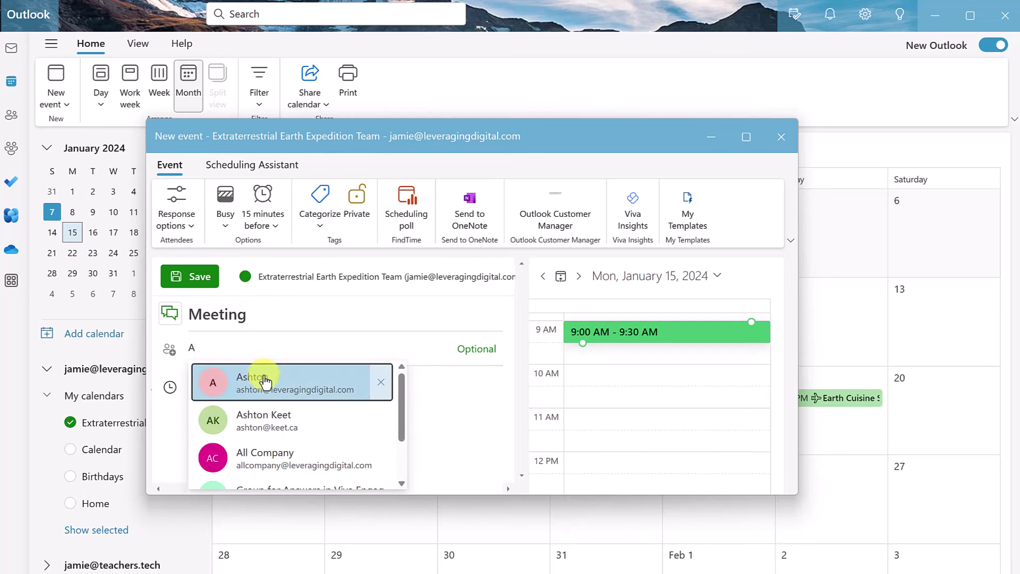
pyautogui.click(266, 380)
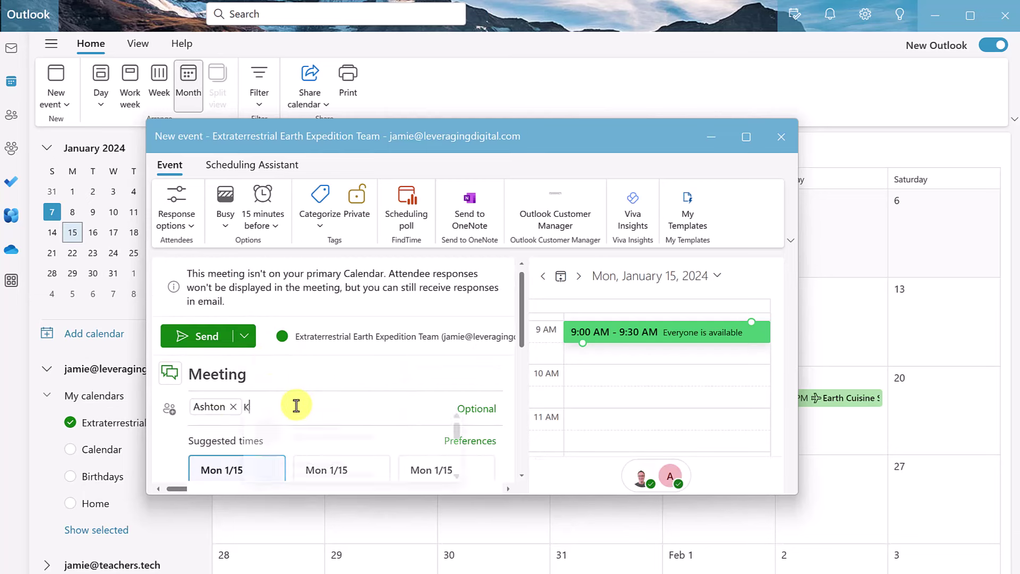
pyautogui.write('K')
pyautogui.click(304, 428)
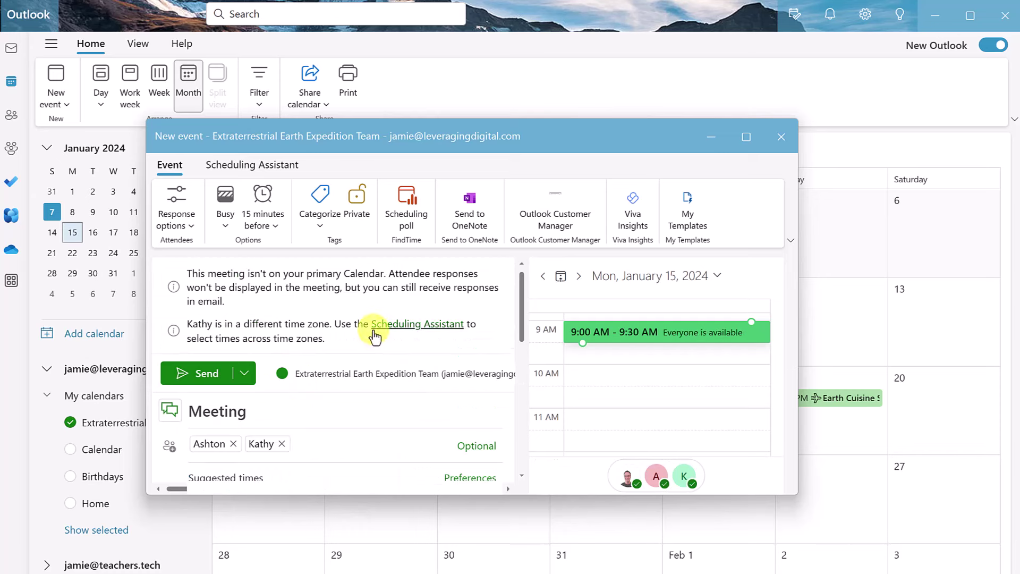
# Step: Start a scheduling poll for the meeting and set its date to January 17
pyautogui.click(414, 211)
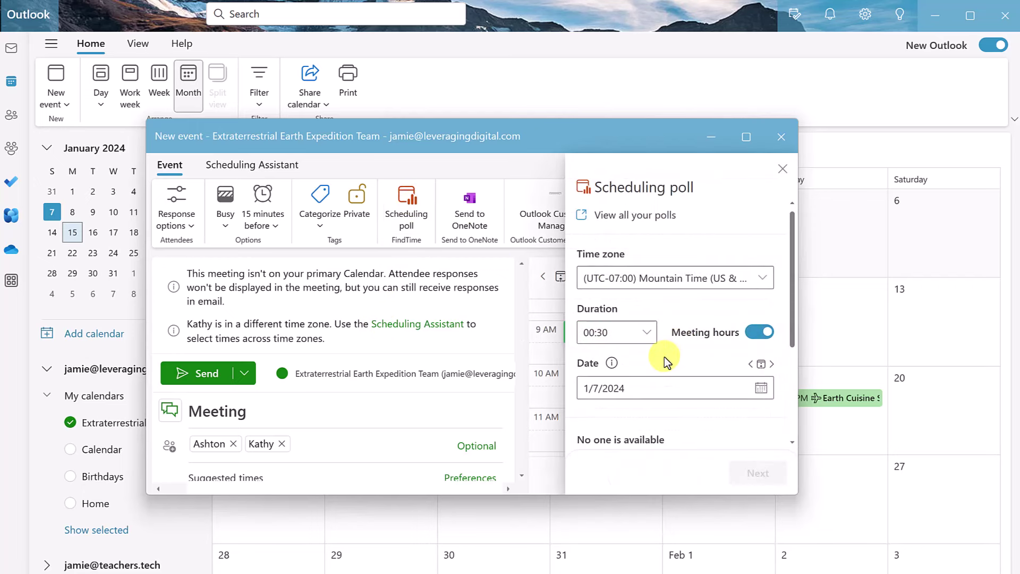
pyautogui.scroll(2, 668, 361)
pyautogui.click(761, 388)
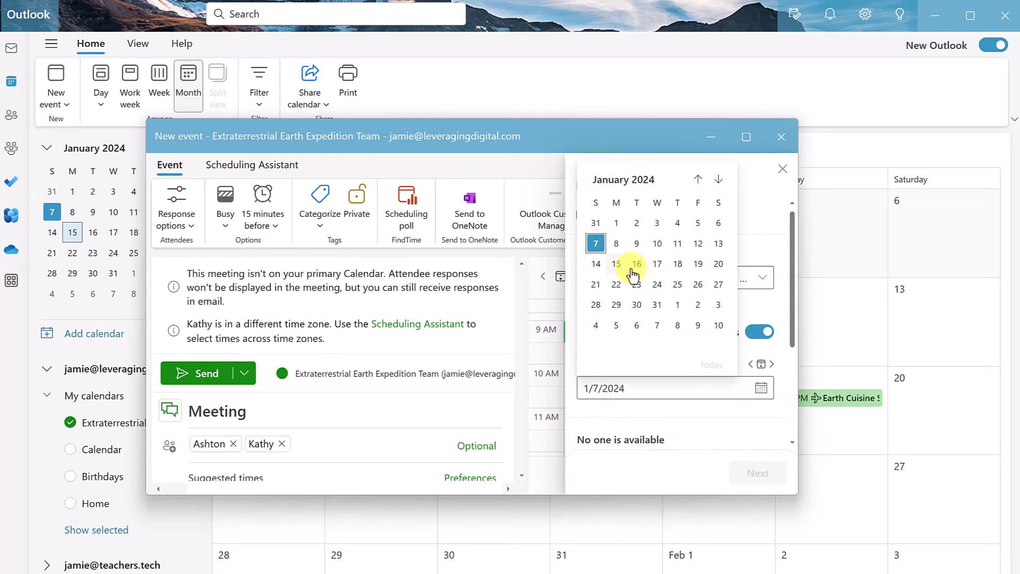
pyautogui.click(659, 271)
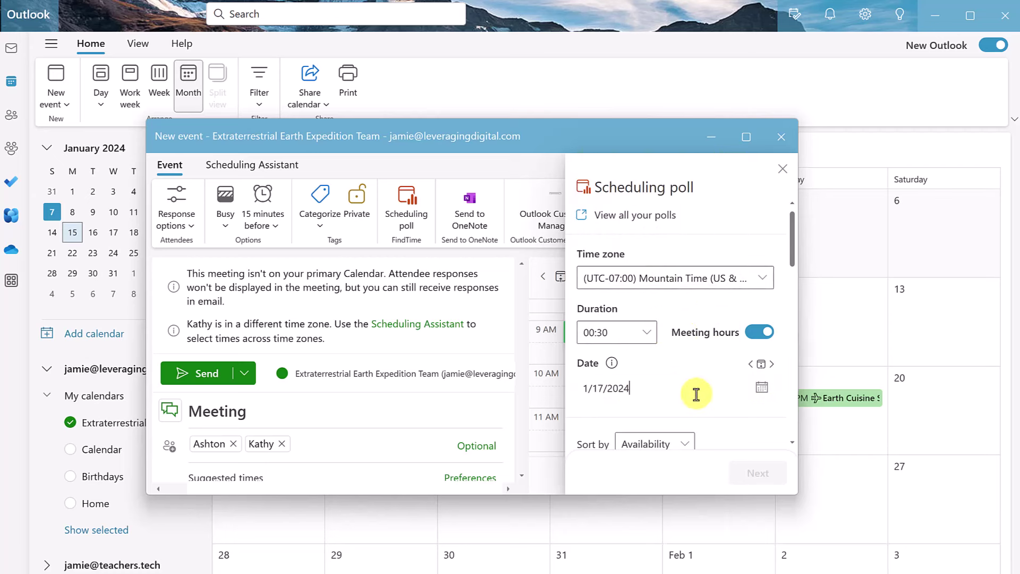
# Step: Select 9:00, 9:30, 10:30 and 11:30 AM as the poll's time options
pyautogui.scroll(-1, 696, 390)
pyautogui.scroll(-2, 696, 393)
pyautogui.scroll(-2, 694, 391)
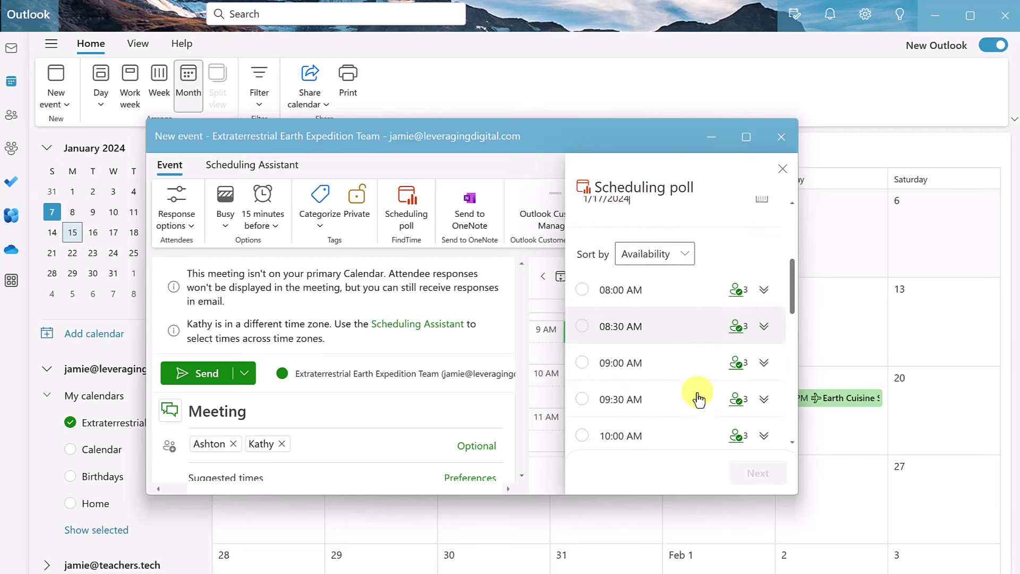
pyautogui.scroll(-1, 674, 333)
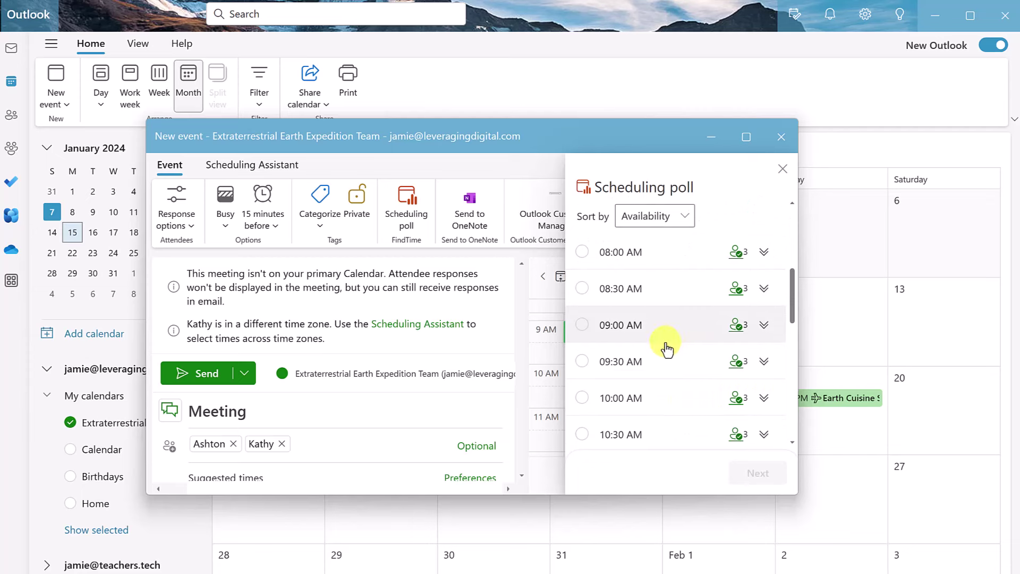
pyautogui.click(582, 326)
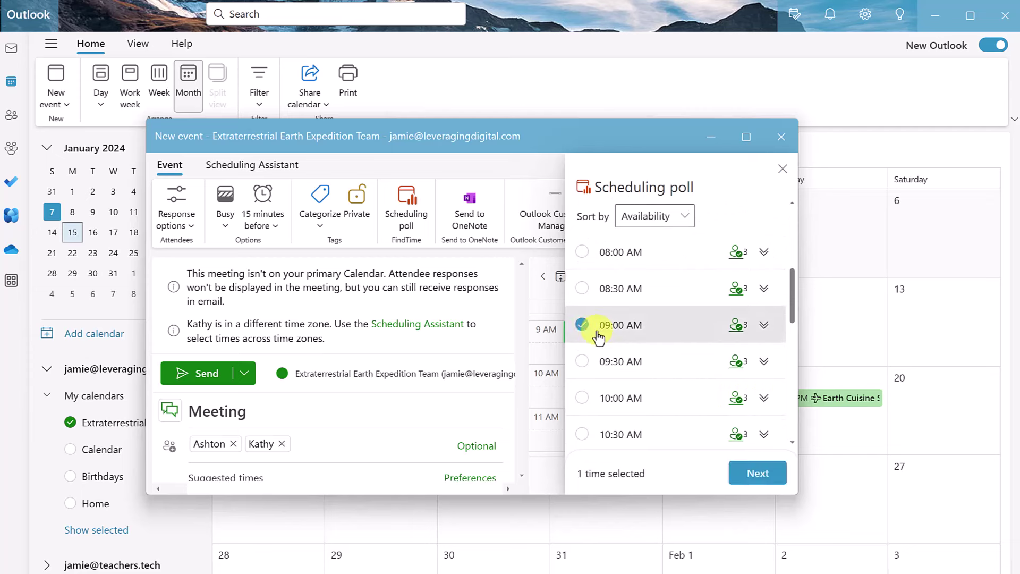
pyautogui.click(583, 361)
pyautogui.click(583, 435)
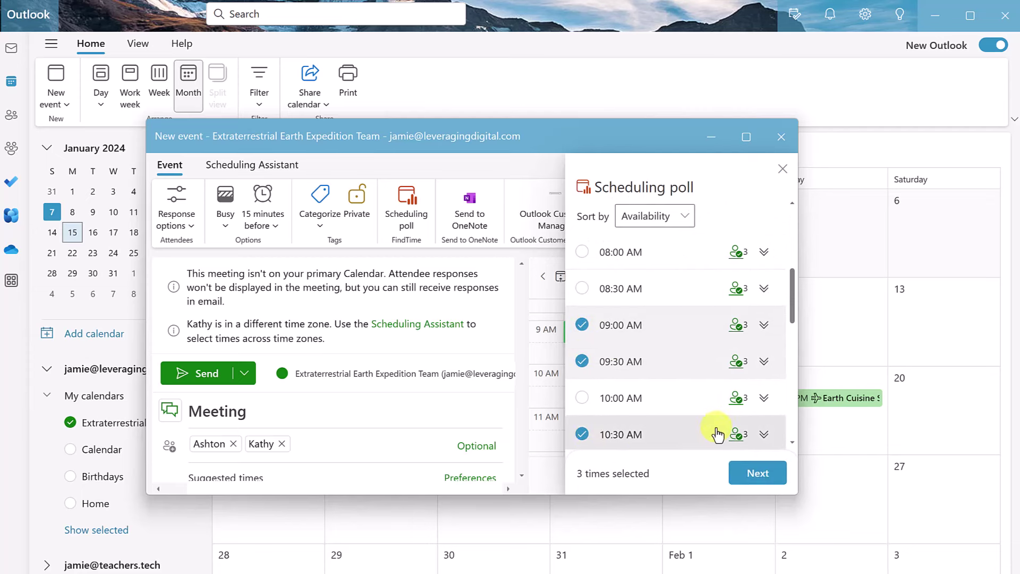
pyautogui.scroll(-1, 676, 391)
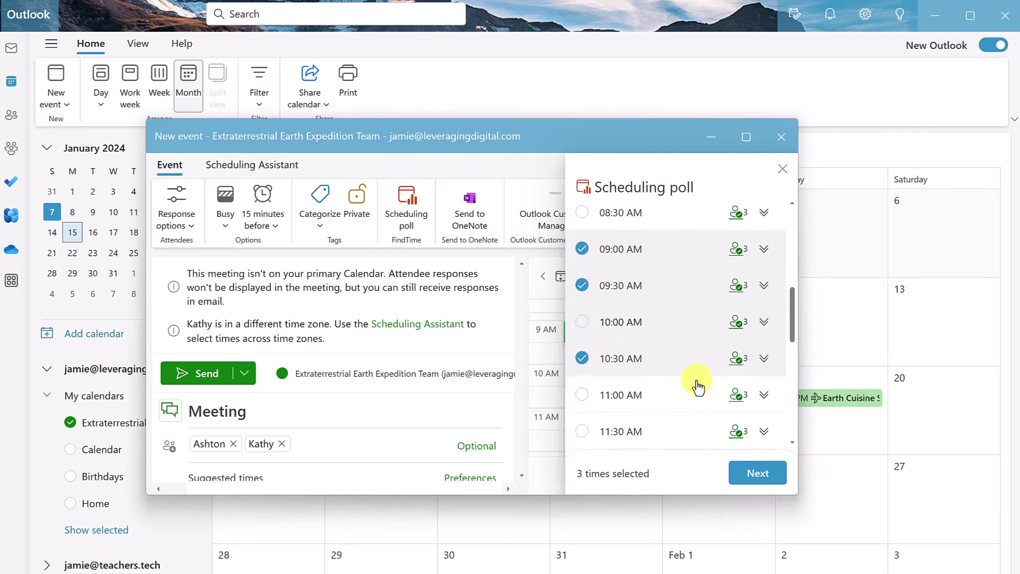
pyautogui.click(584, 432)
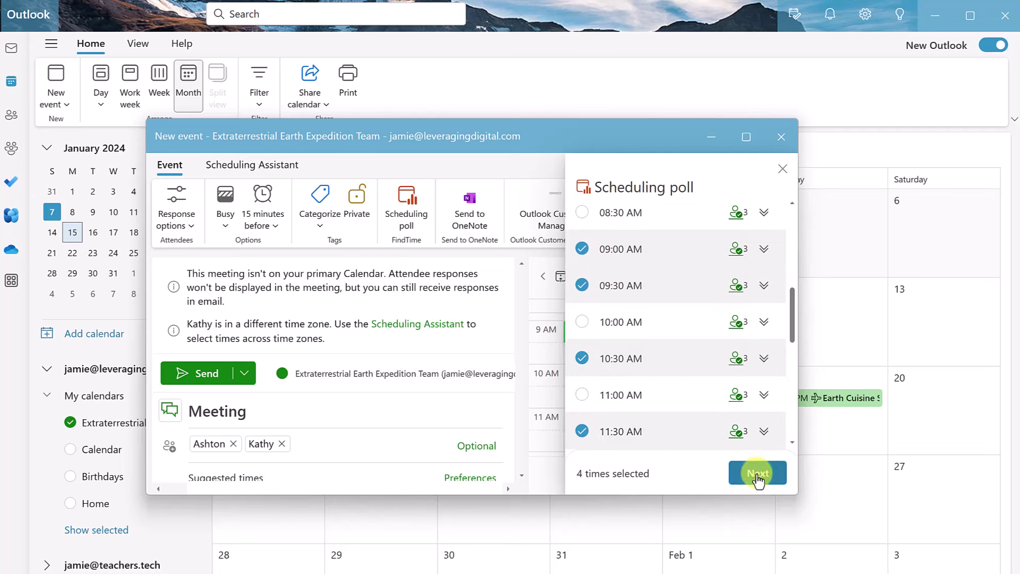
# Step: Review the poll times and settings, create the poll, and send it to attendees
pyautogui.click(758, 474)
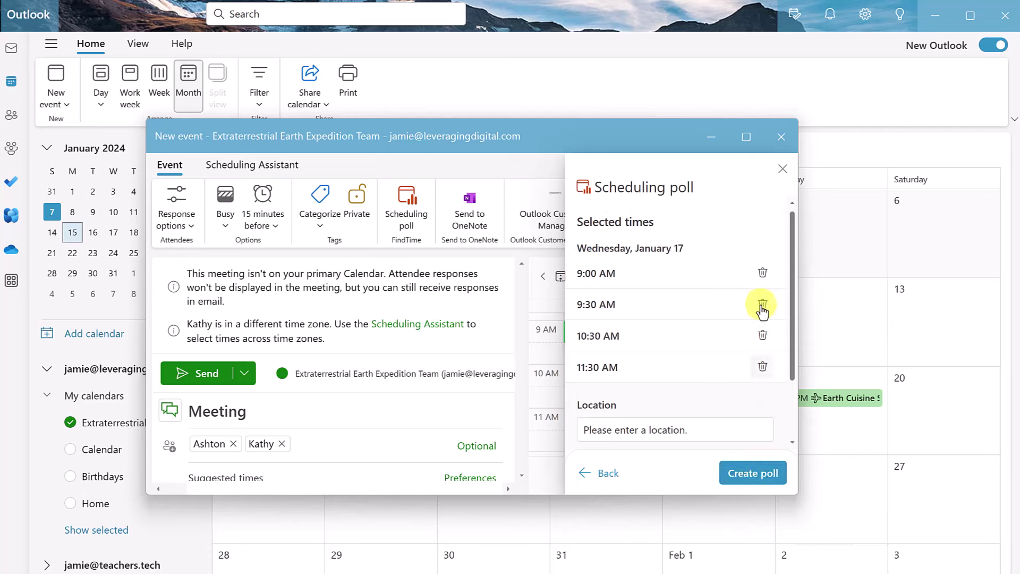
pyautogui.scroll(-1, 683, 404)
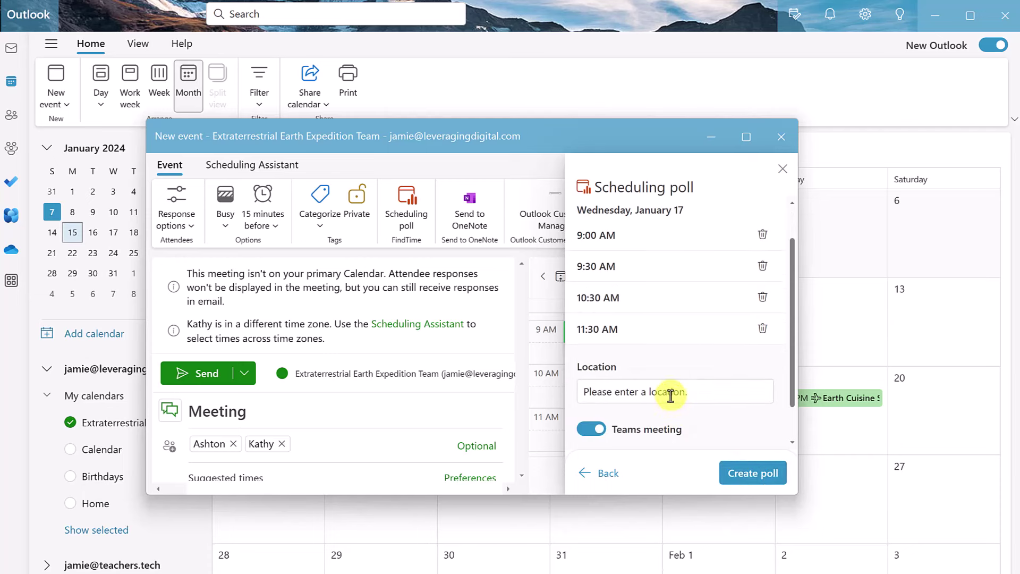
pyautogui.scroll(-1, 648, 396)
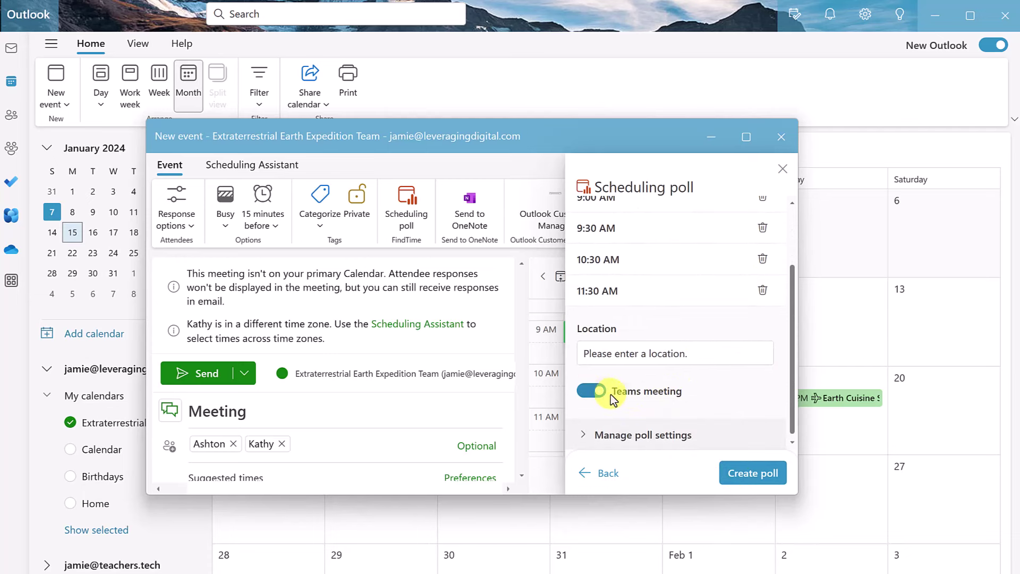
pyautogui.click(586, 435)
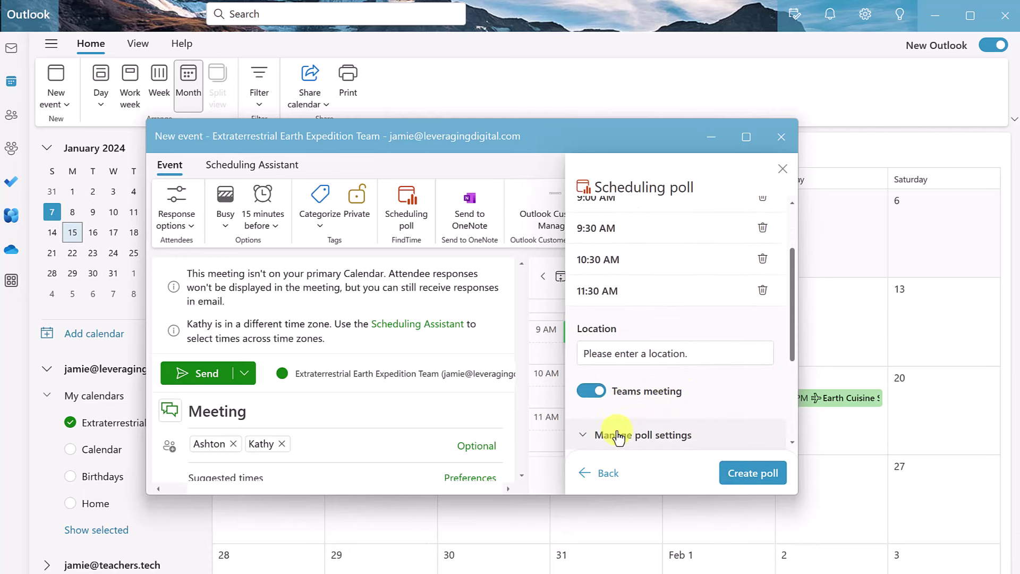
pyautogui.scroll(-4, 677, 397)
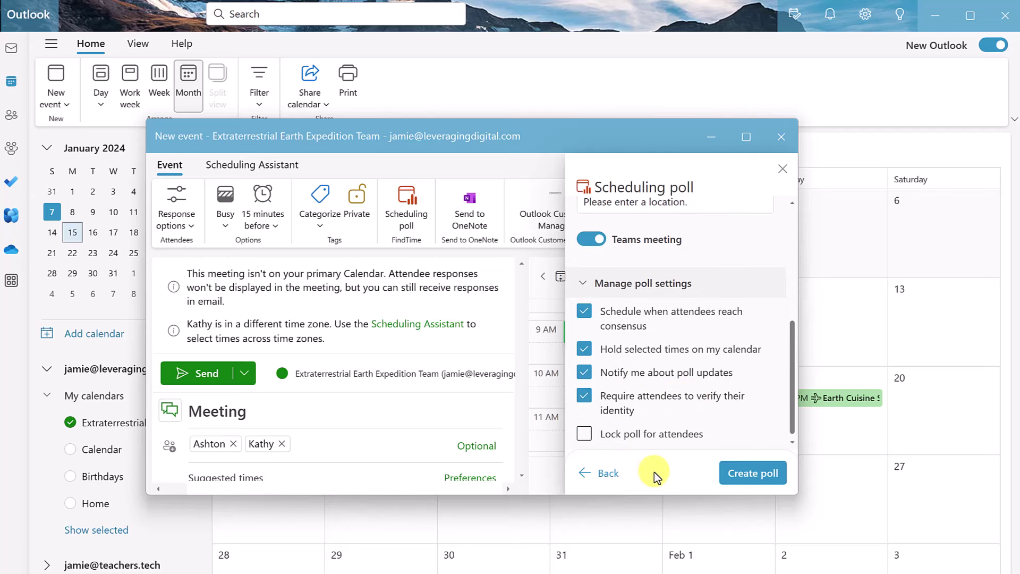
pyautogui.click(754, 475)
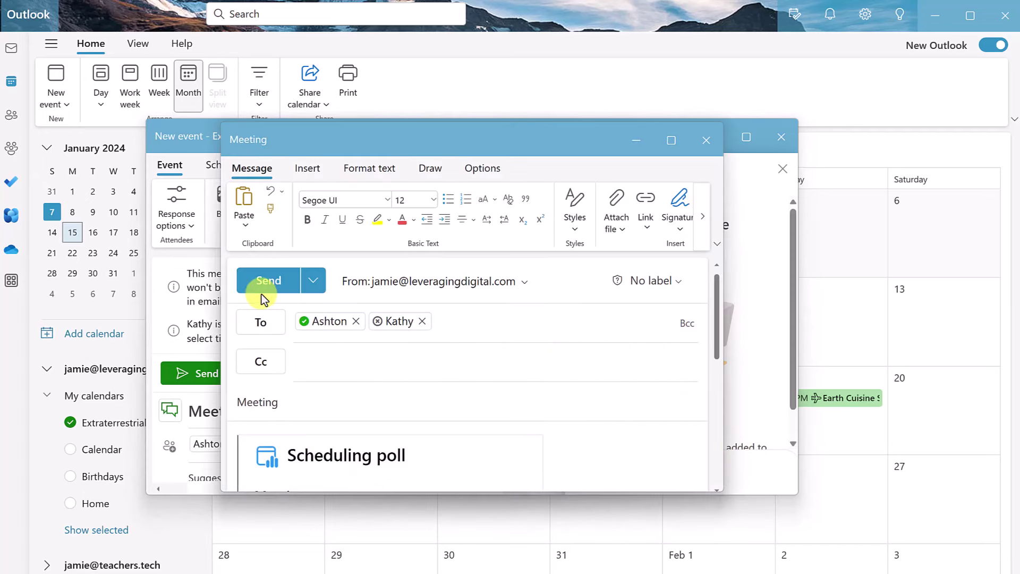
pyautogui.click(262, 289)
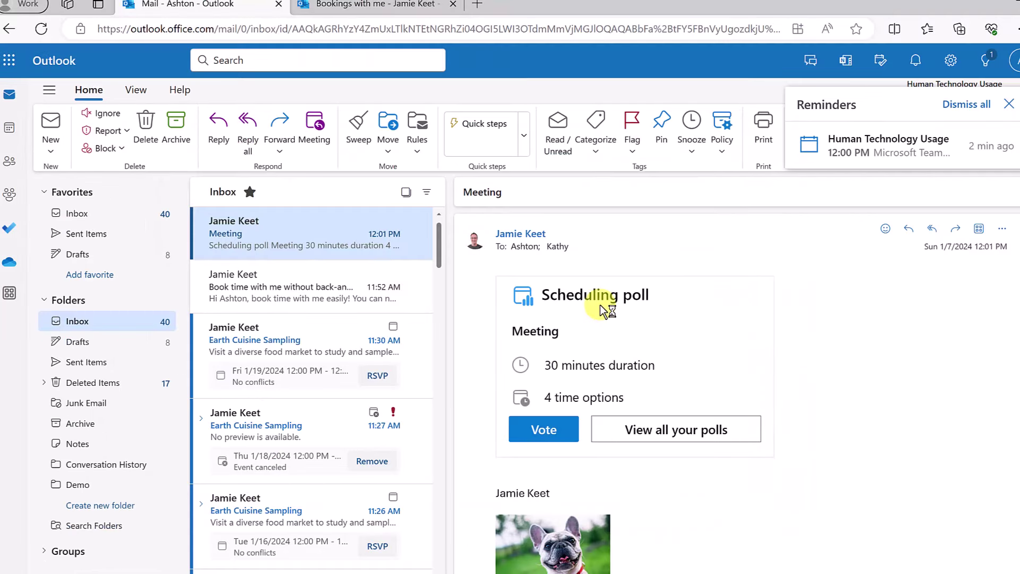
# Step: In the Meeting poll, vote Yes for the 9:30 AM and 10:30 AM options
pyautogui.click(554, 439)
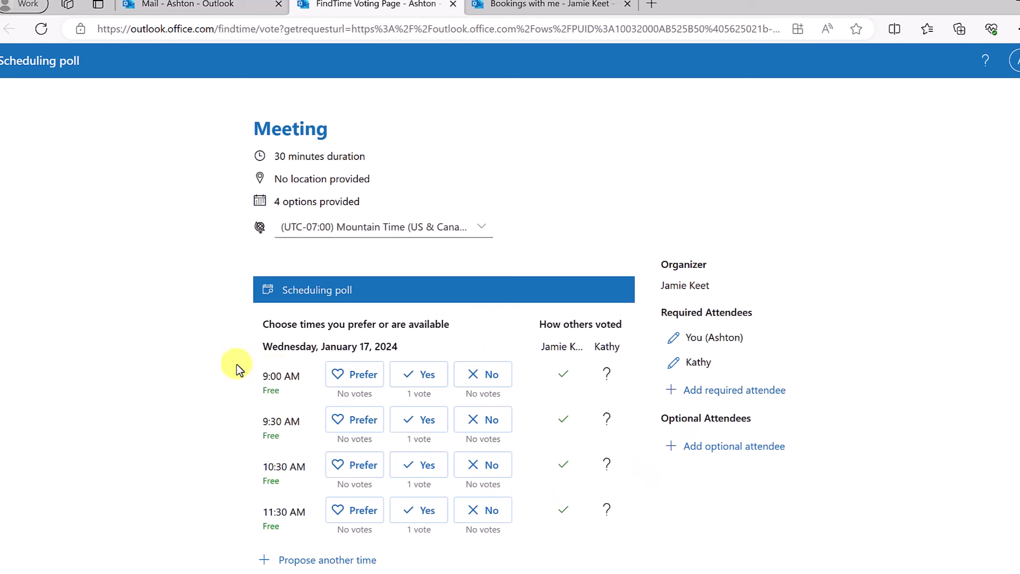
pyautogui.click(428, 428)
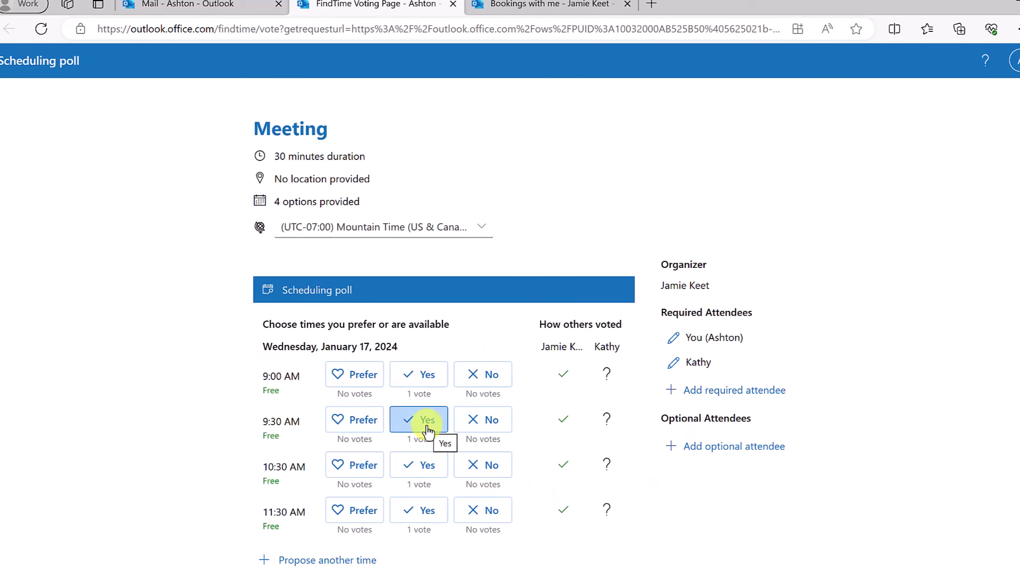
pyautogui.click(364, 470)
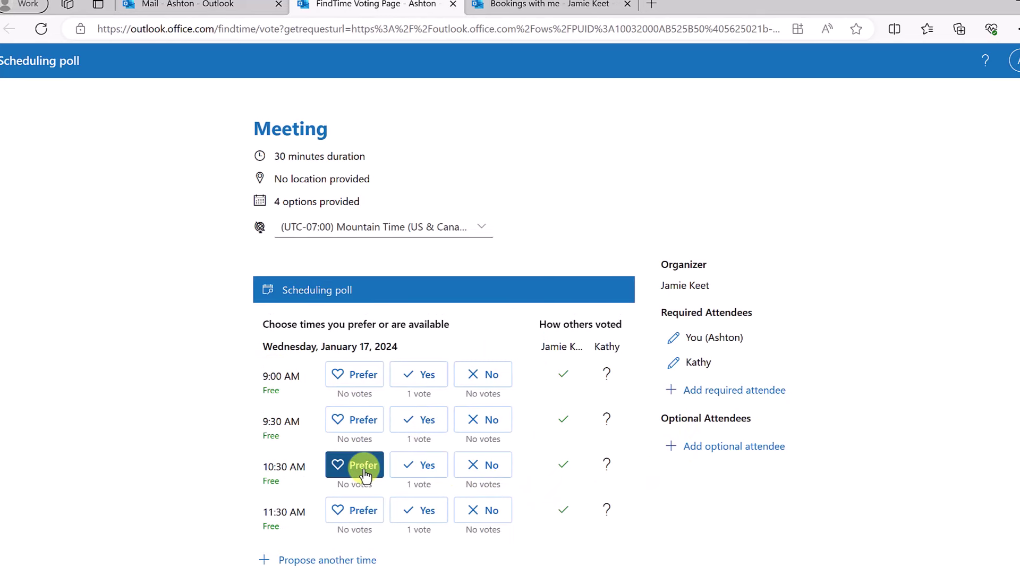
pyautogui.scroll(-1, 364, 470)
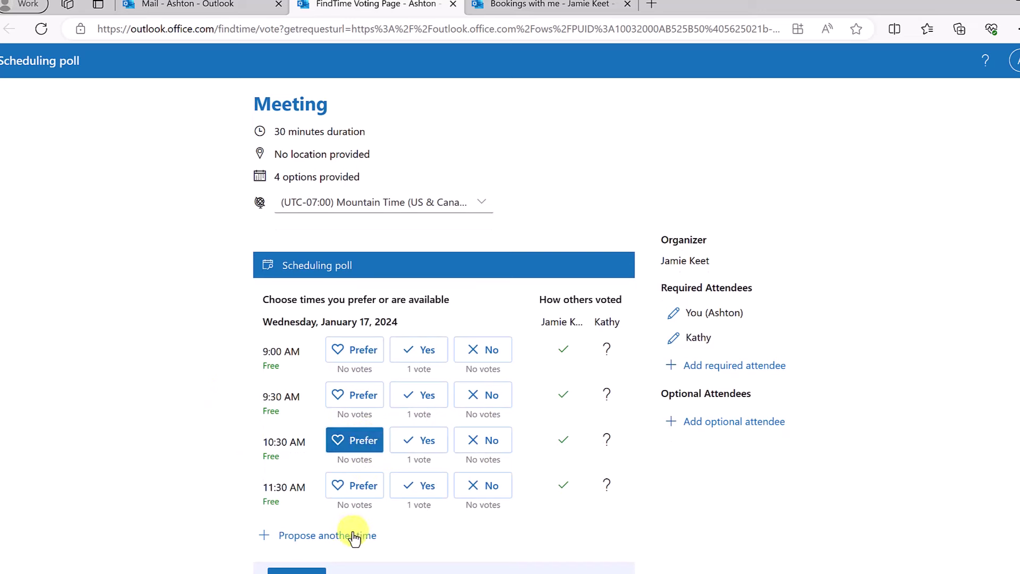
pyautogui.click(430, 439)
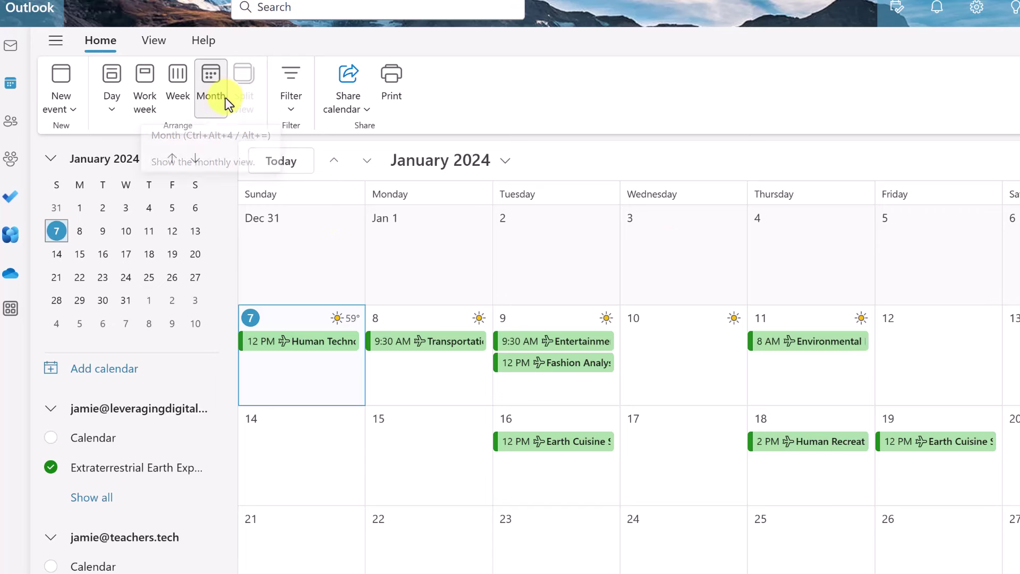
# Step: Switch to the January 7–13 week view and open Edit time zones from the hour column
pyautogui.click(182, 80)
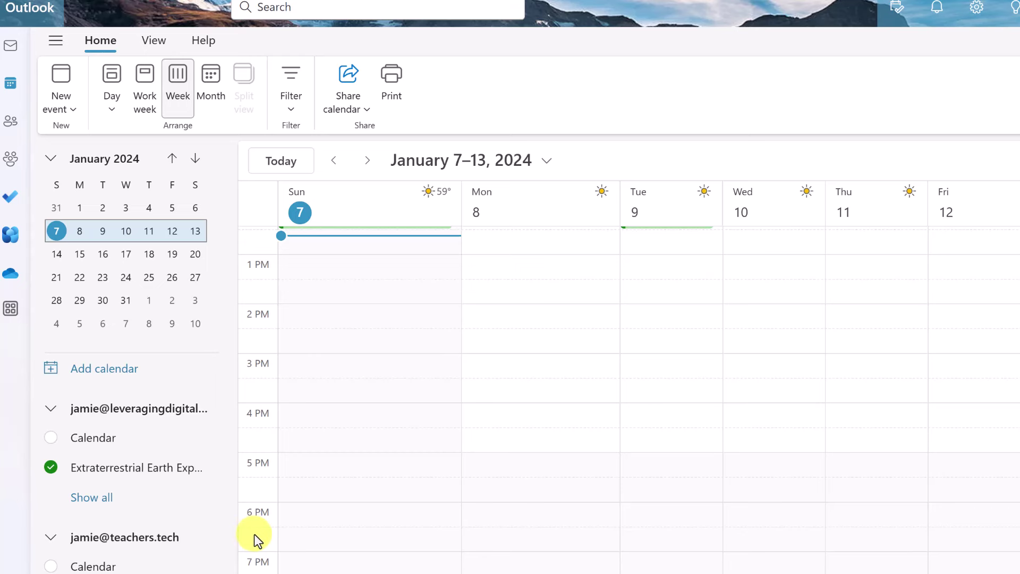
pyautogui.rightClick(252, 246)
pyautogui.moveTo(254, 257)
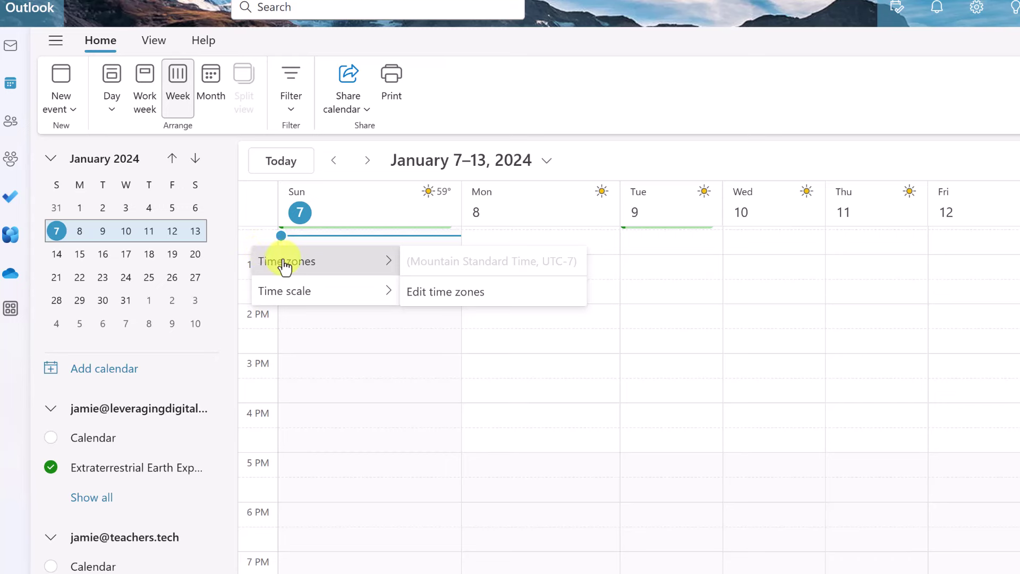
pyautogui.click(455, 301)
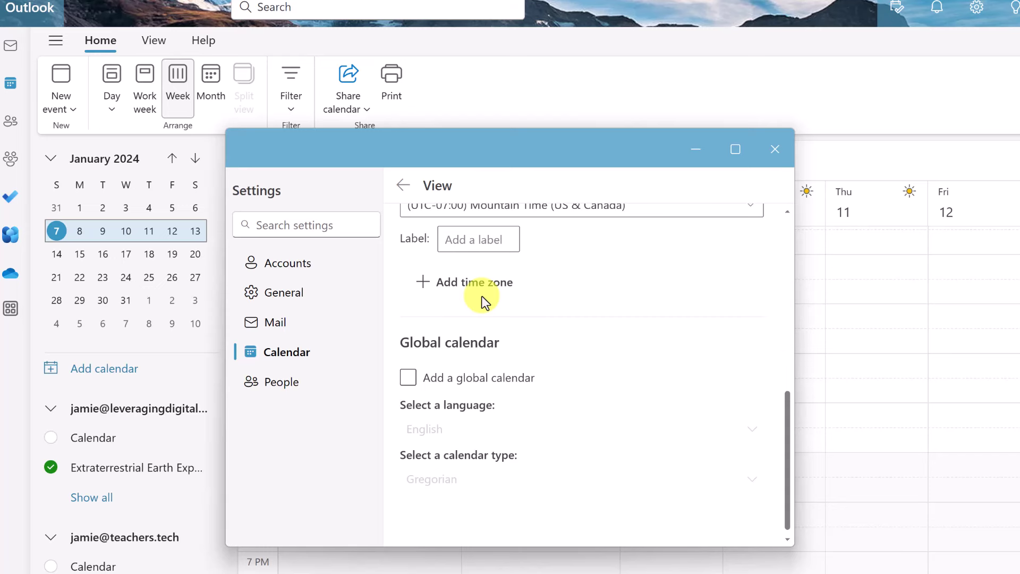
# Step: Add New York (Eastern Time, UTC-5) as a second time zone, save, and close Settings
pyautogui.scroll(5, 499, 358)
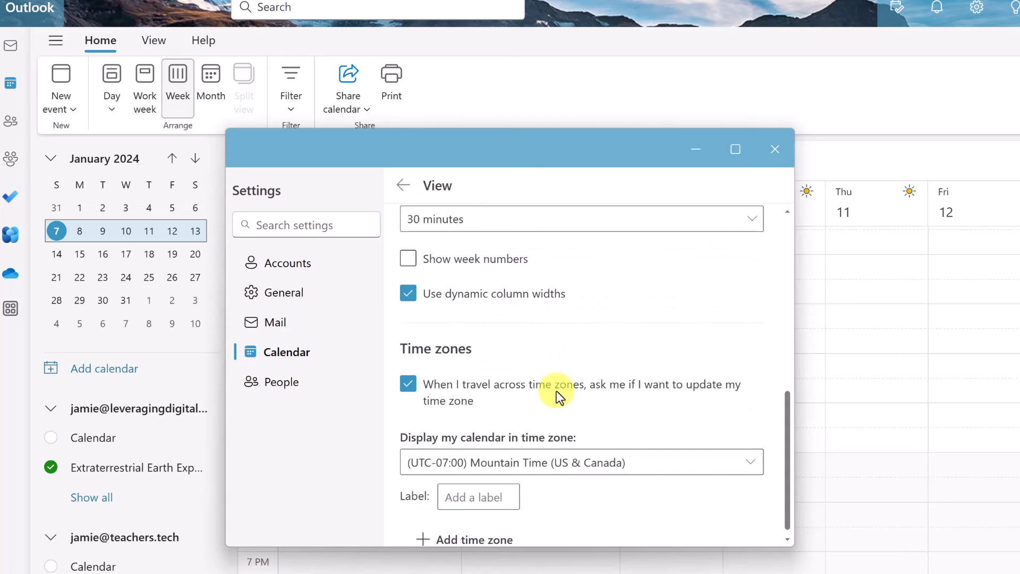
pyautogui.scroll(-3, 557, 392)
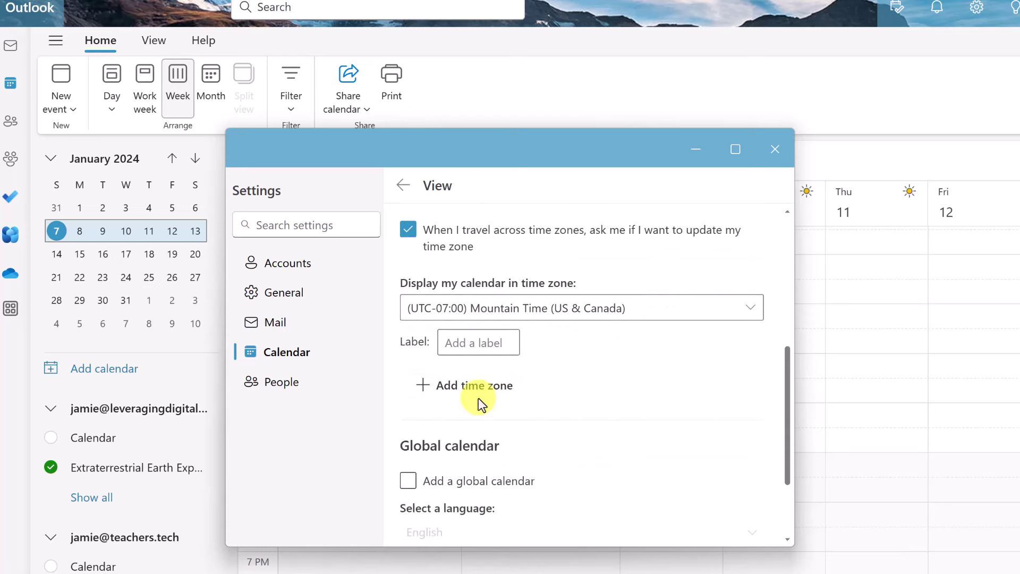
pyautogui.click(497, 387)
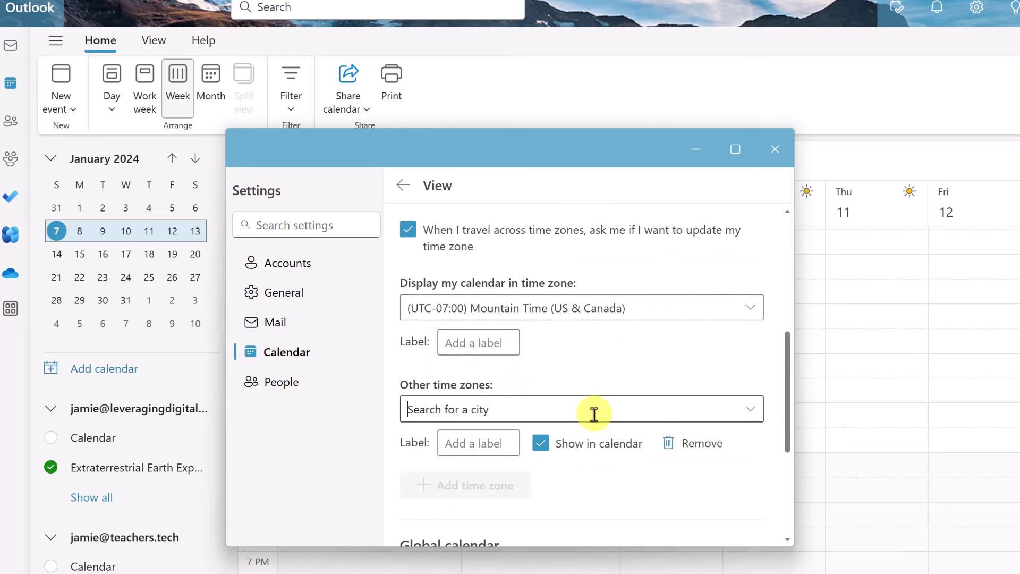
pyautogui.write('NEW ')
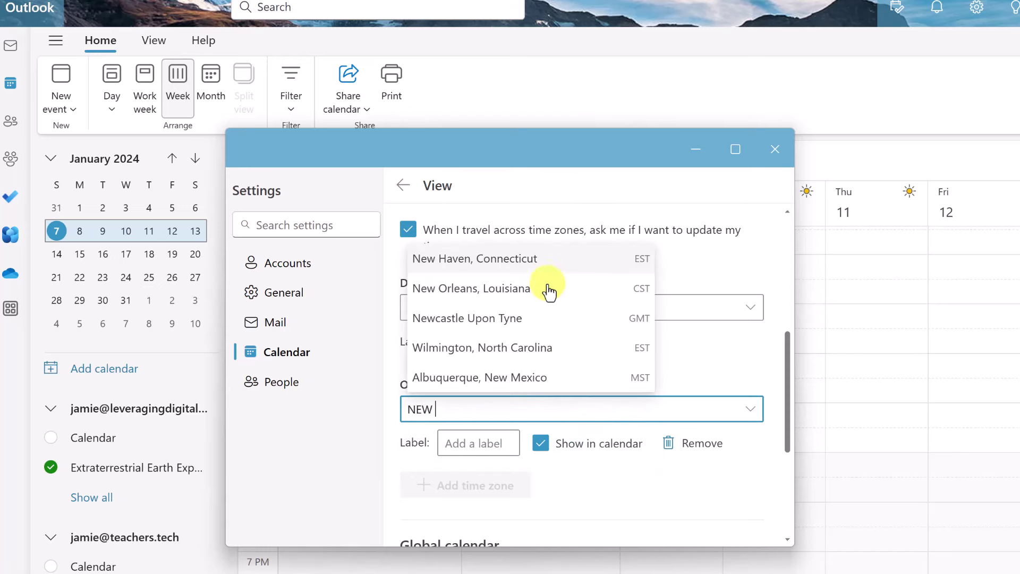
pyautogui.write('YO')
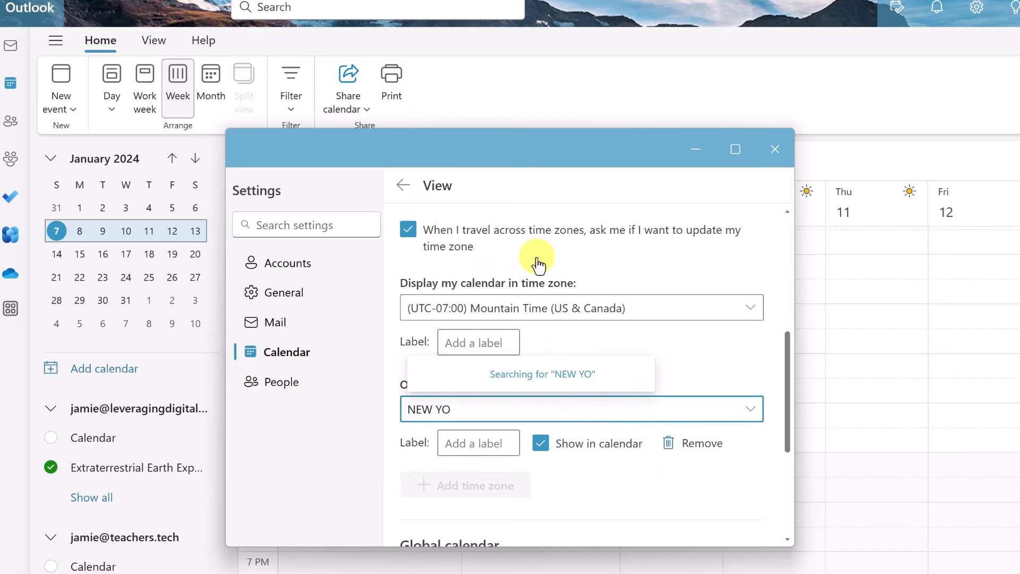
pyautogui.click(509, 295)
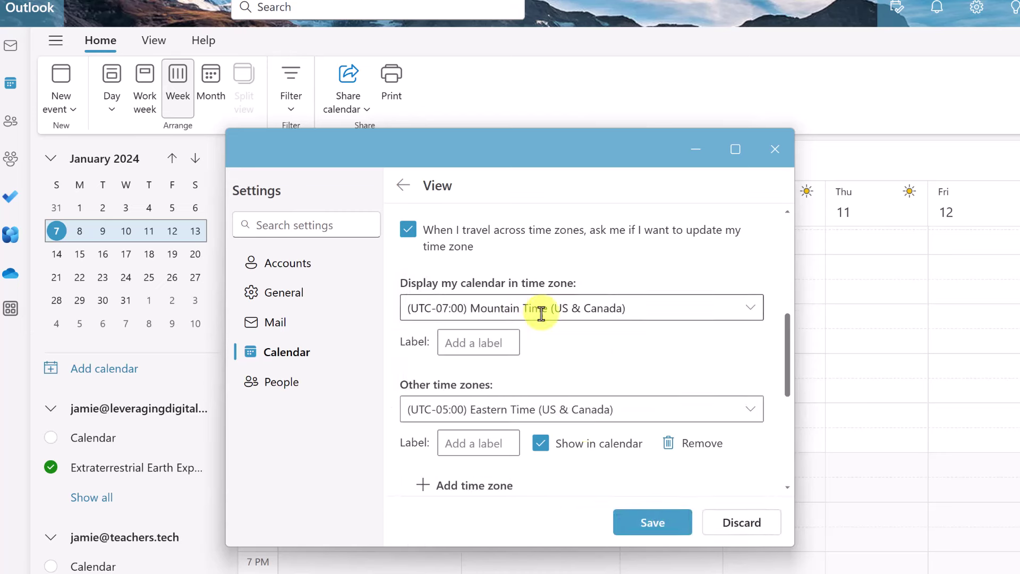
pyautogui.click(664, 529)
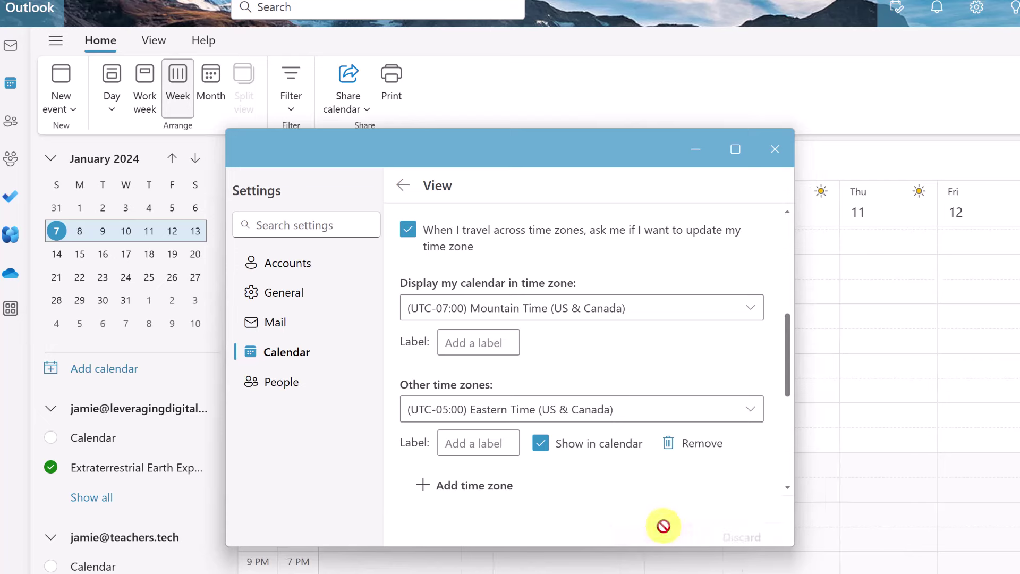
pyautogui.click(774, 147)
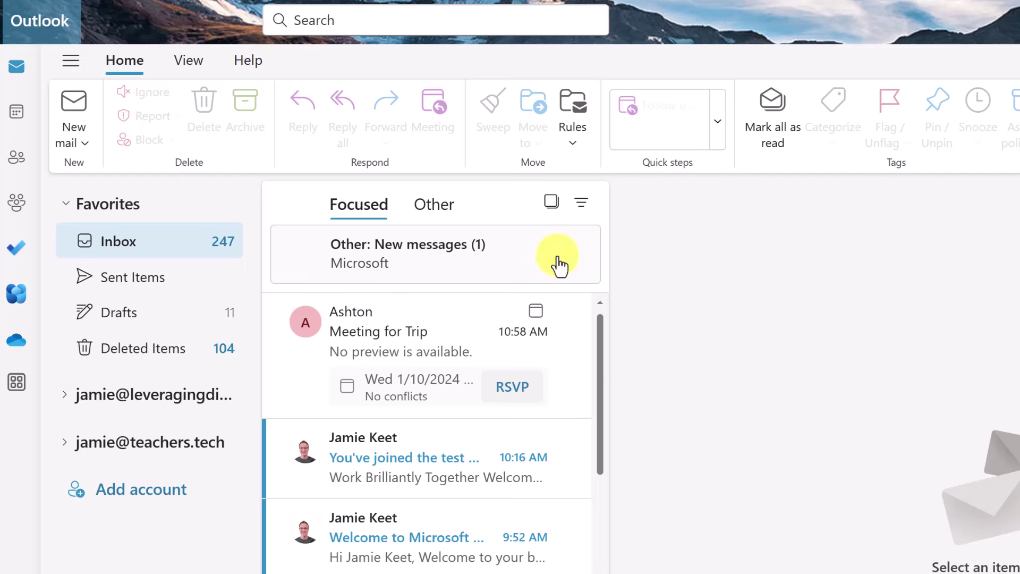
# Step: Open the Calendar in a new window and move that window up and to the right
pyautogui.rightClick(19, 124)
pyautogui.click(84, 123)
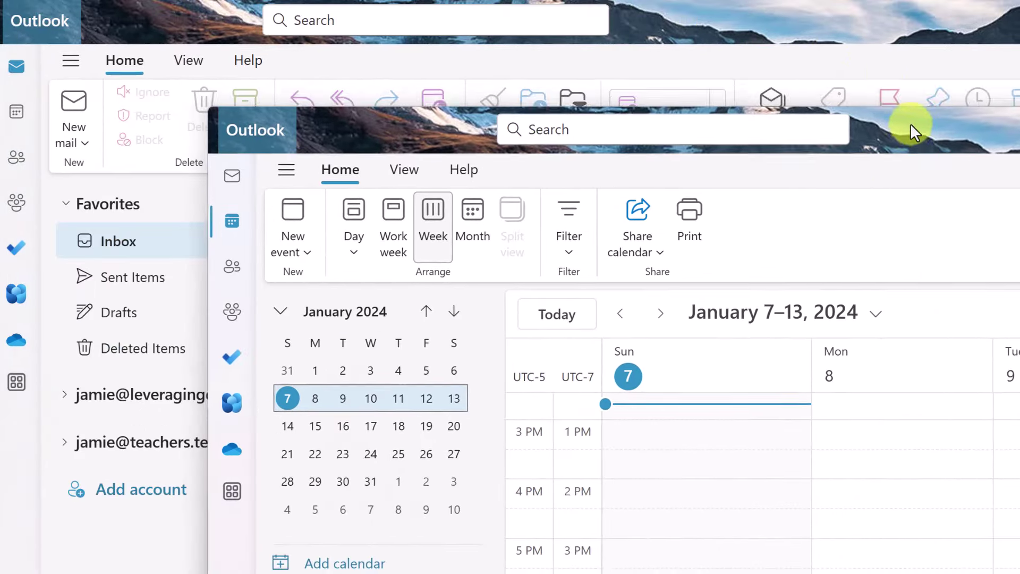
pyautogui.moveTo(910, 123); pyautogui.dragTo(1019, 88)
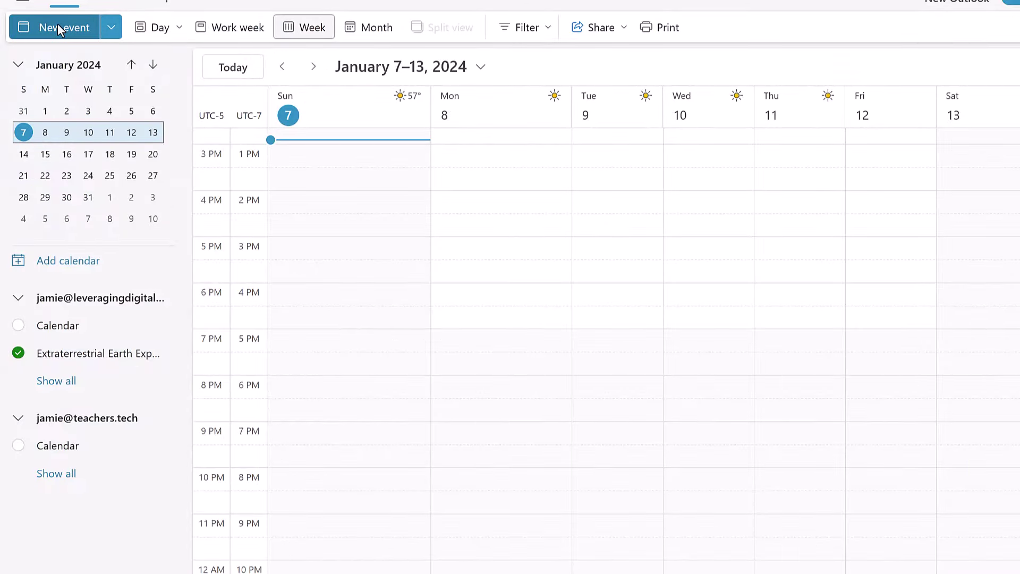
# Step: Create a Monday evening event and paste the alien observations Loop table into its description
pyautogui.doubleClick(486, 346)
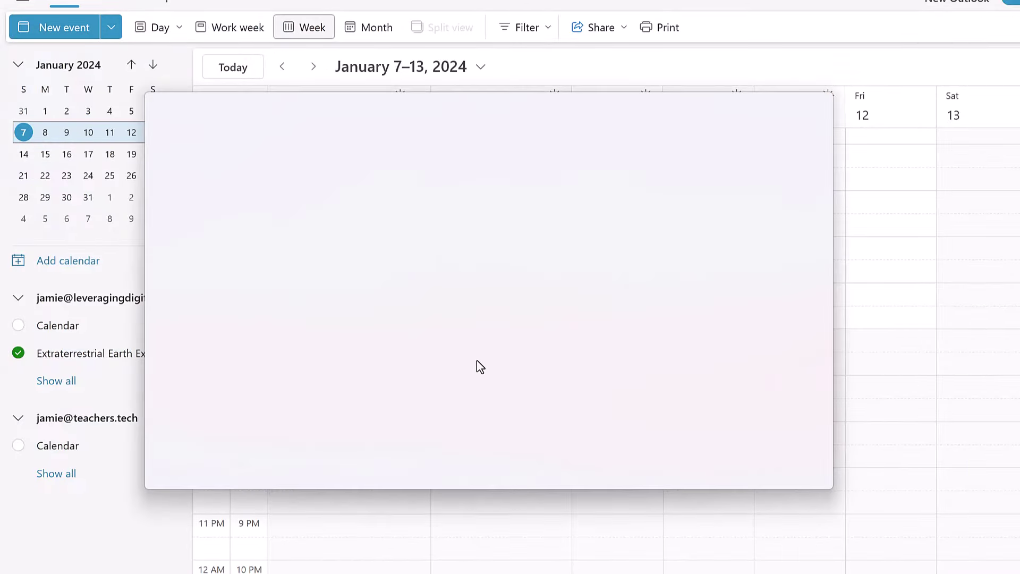
pyautogui.scroll(-3, 429, 403)
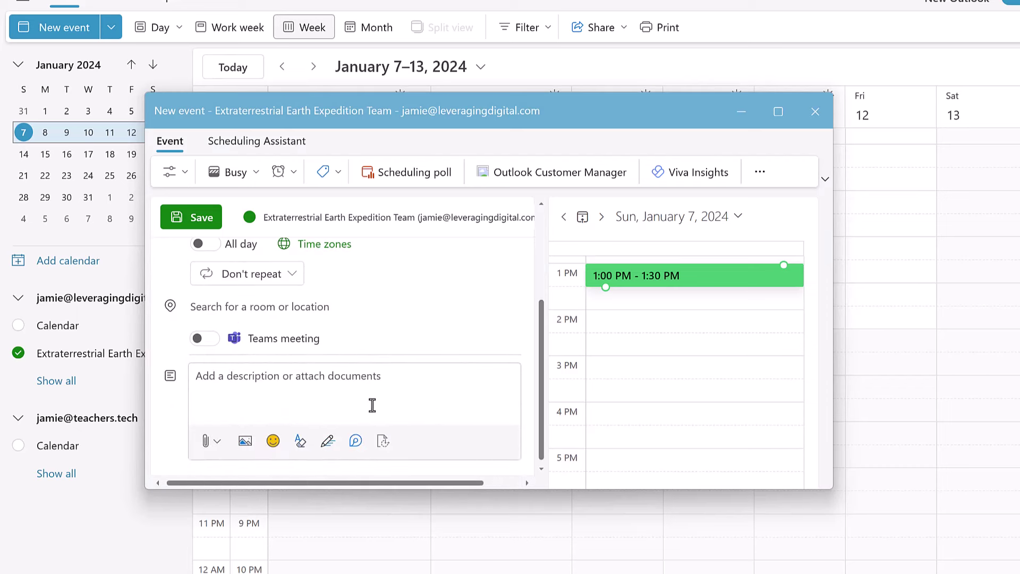
pyautogui.click(328, 389)
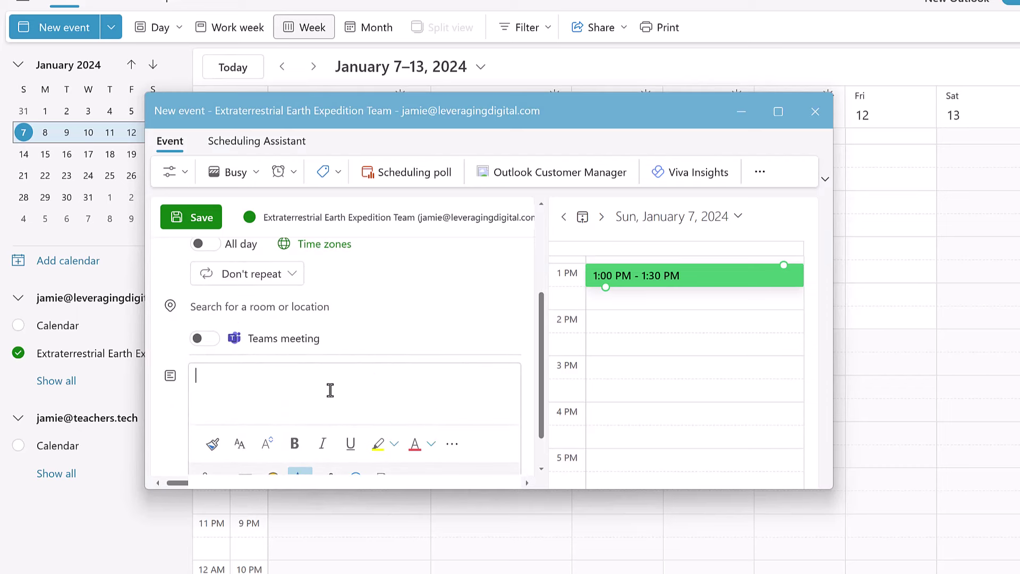
pyautogui.hotkey('ctrl', 'v')
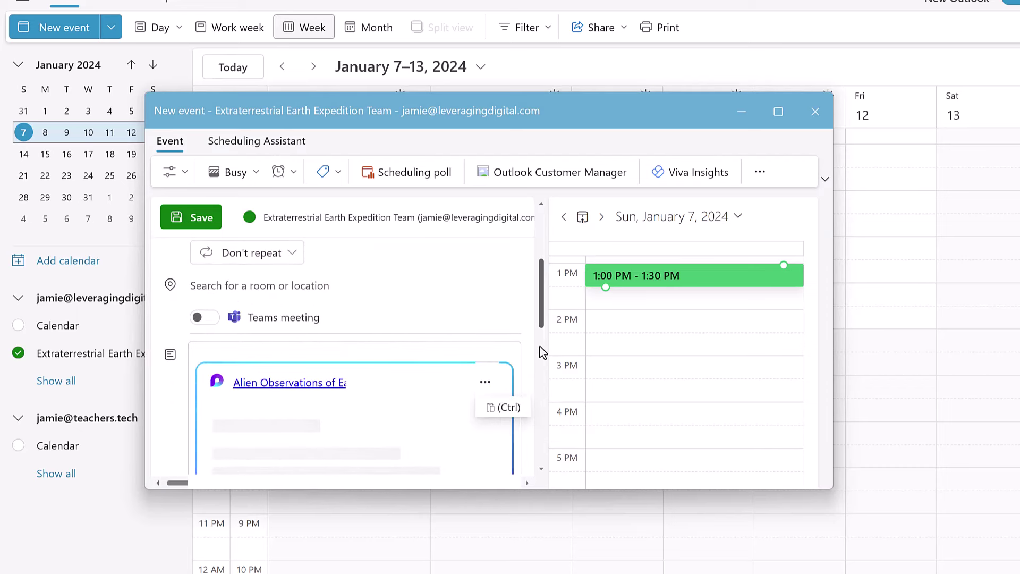
# Step: Set the Status of the table's third row to Completed
pyautogui.scroll(-5, 541, 353)
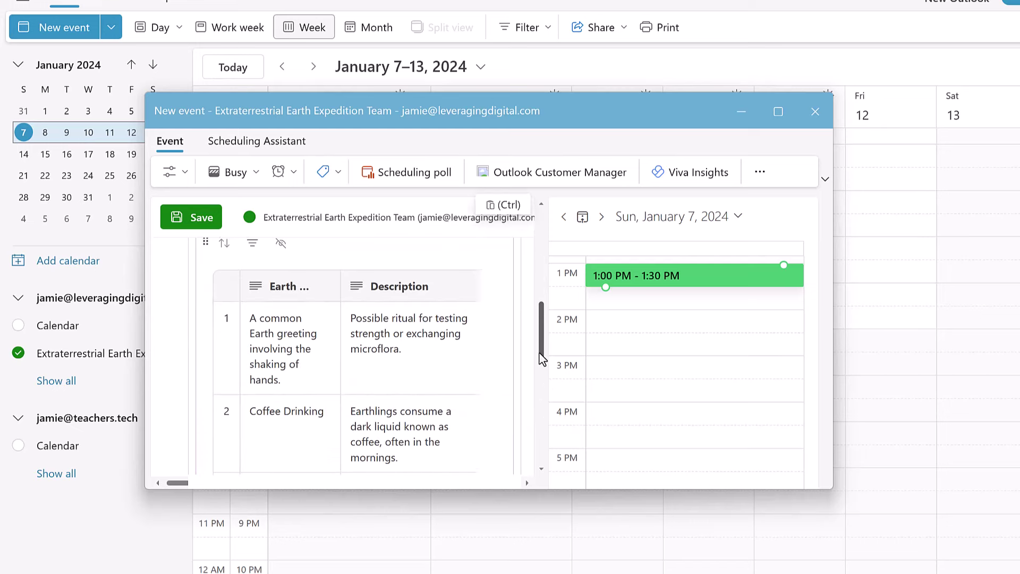
pyautogui.moveTo(542, 350); pyautogui.dragTo(538, 440)
pyautogui.moveTo(307, 394); pyautogui.dragTo(429, 394)
pyautogui.scroll(1, 457, 349)
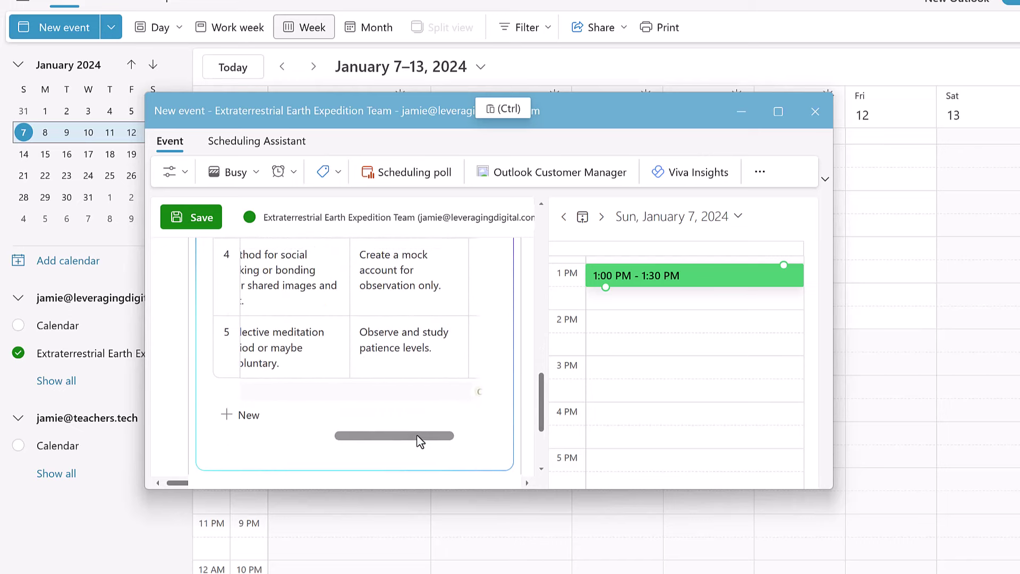
pyautogui.moveTo(419, 439); pyautogui.dragTo(469, 438)
pyautogui.scroll(3, 464, 384)
pyautogui.click(464, 385)
pyautogui.scroll(1, 464, 384)
pyautogui.click(446, 361)
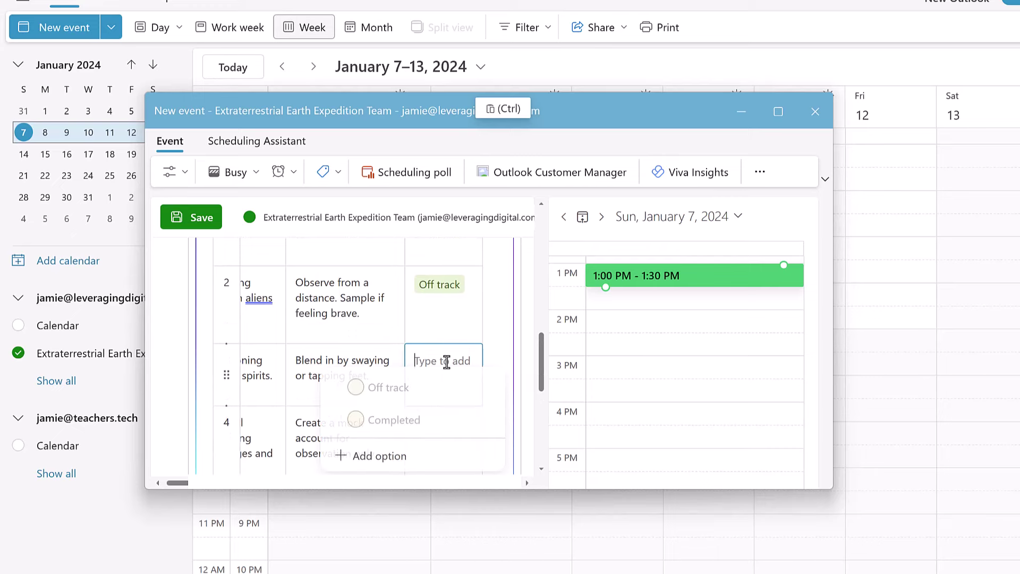
pyautogui.click(387, 419)
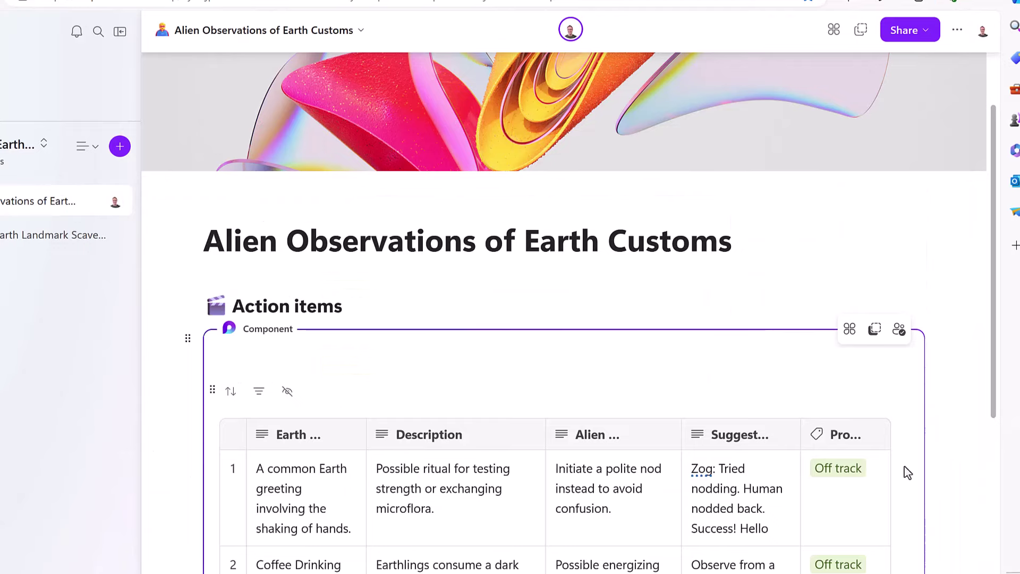
pyautogui.scroll(-5, 903, 473)
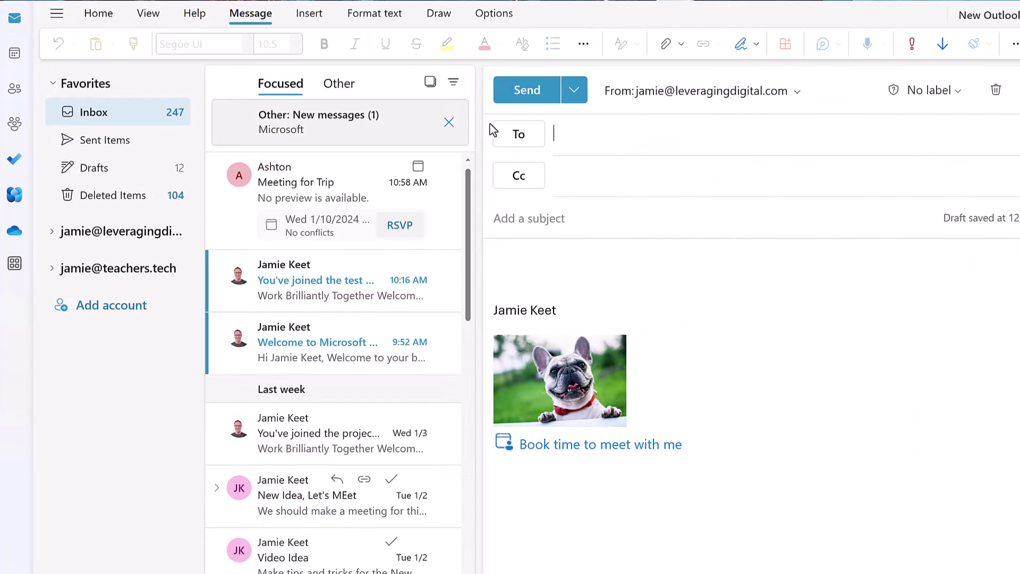
# Step: Paste the alien observations Loop table into the new email body and view the Loop component types
pyautogui.click(583, 265)
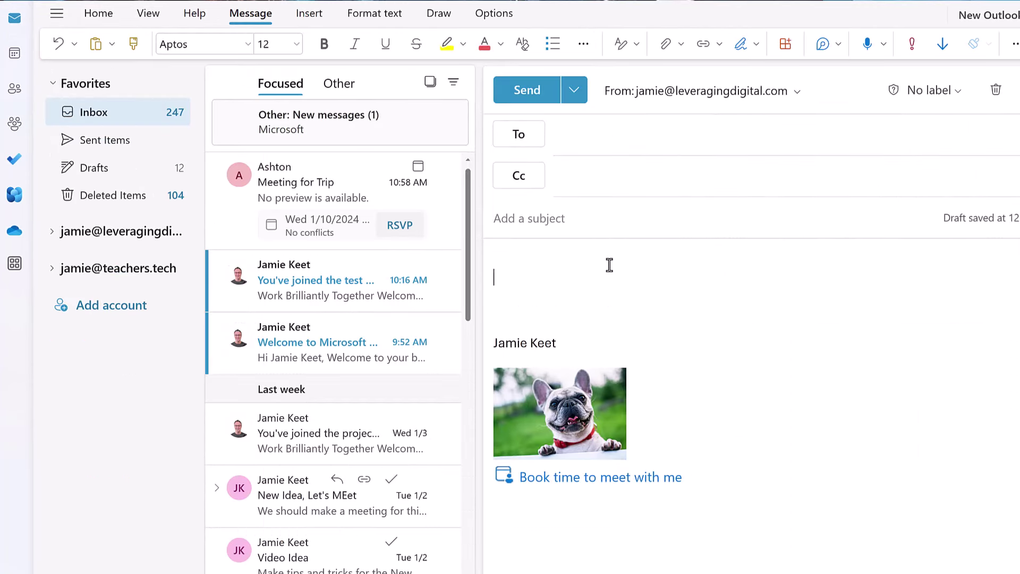
pyautogui.hotkey('ctrl', 'v')
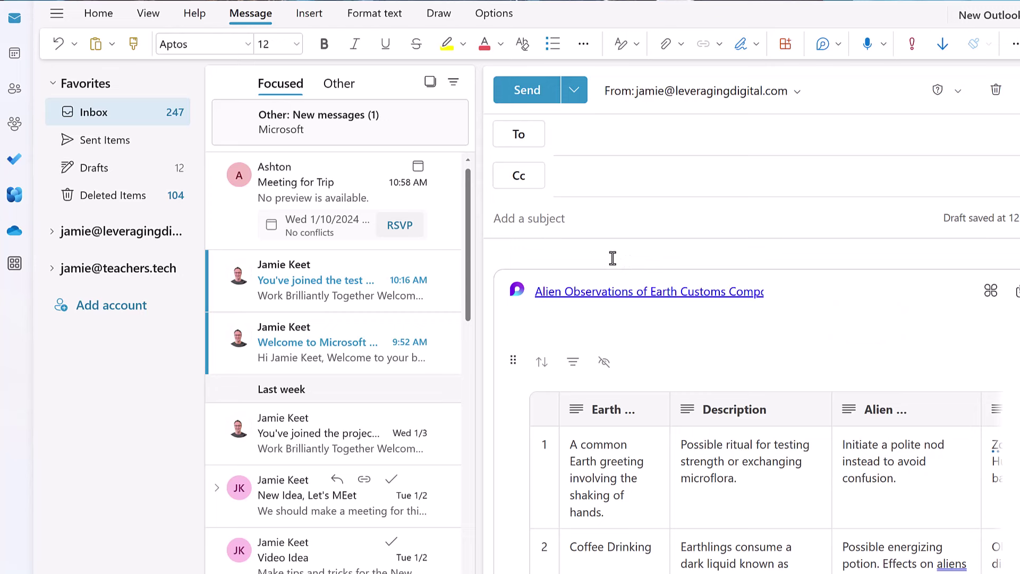
pyautogui.click(838, 46)
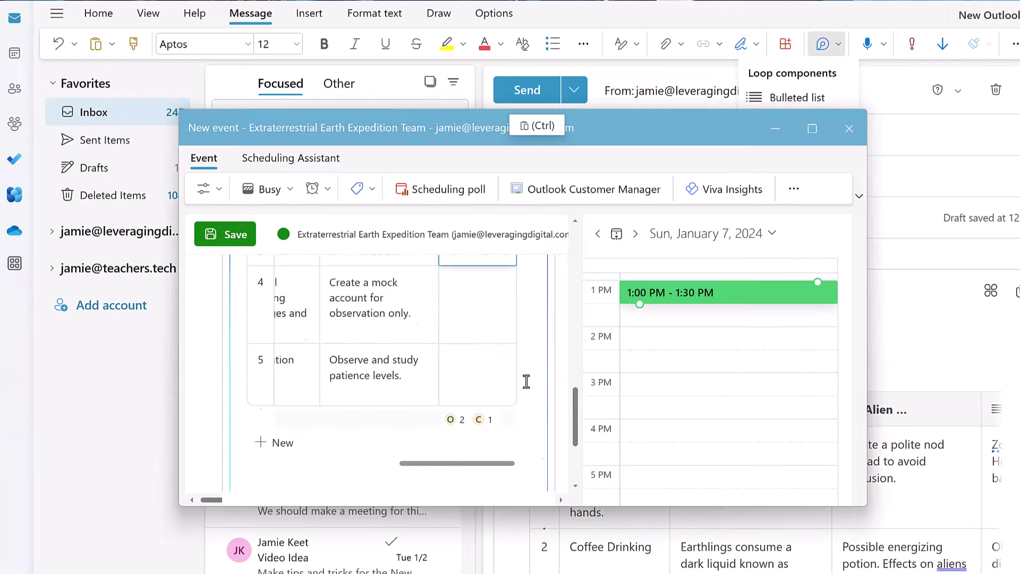
pyautogui.scroll(-5, 494, 425)
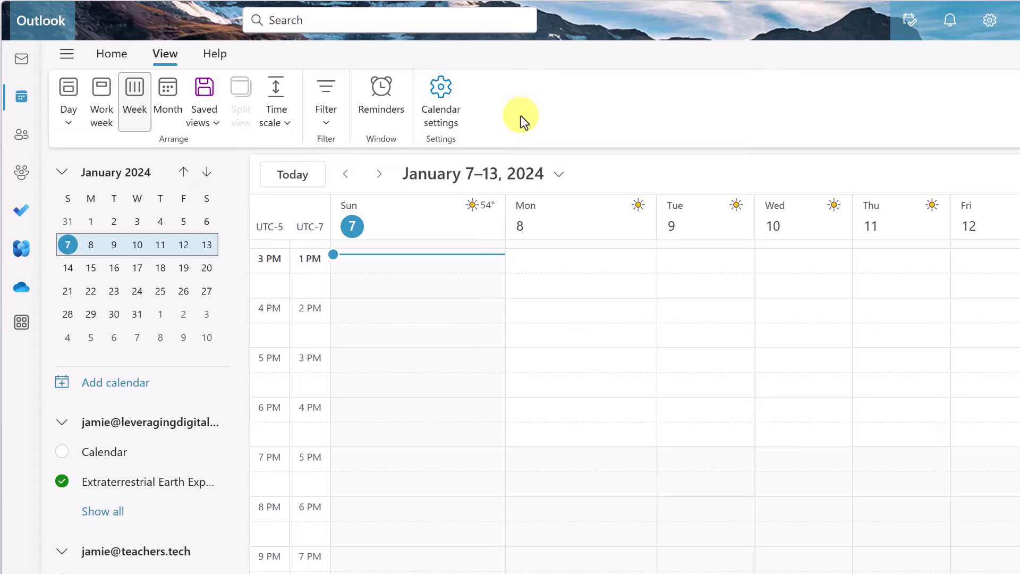
# Step: Turn on automatic replies limited to the period 1/15/2024 to 1/22/2024
pyautogui.click(442, 96)
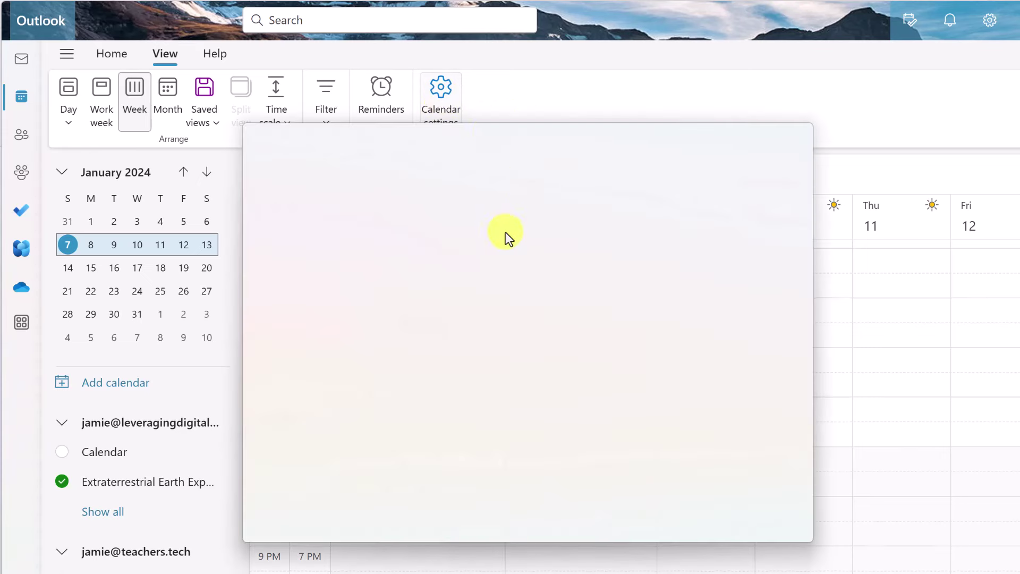
pyautogui.click(314, 271)
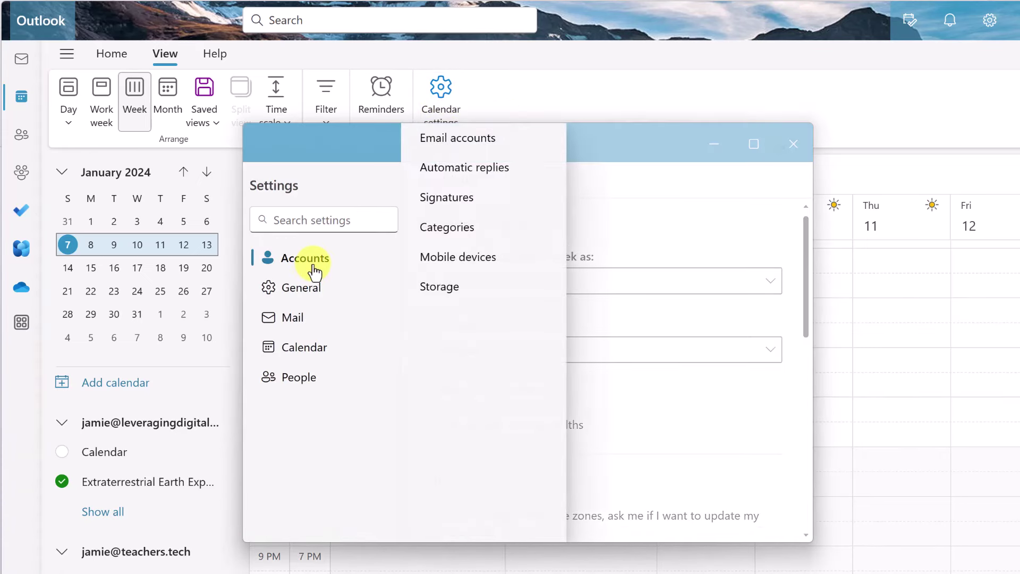
pyautogui.click(486, 179)
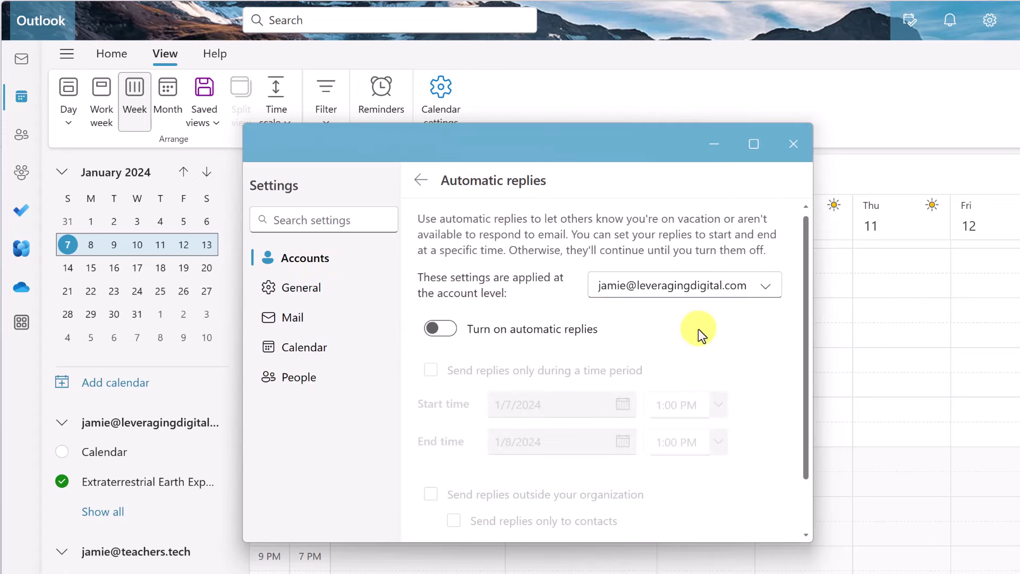
pyautogui.click(439, 328)
pyautogui.scroll(-1, 669, 348)
pyautogui.scroll(-1, 669, 348)
pyautogui.click(431, 282)
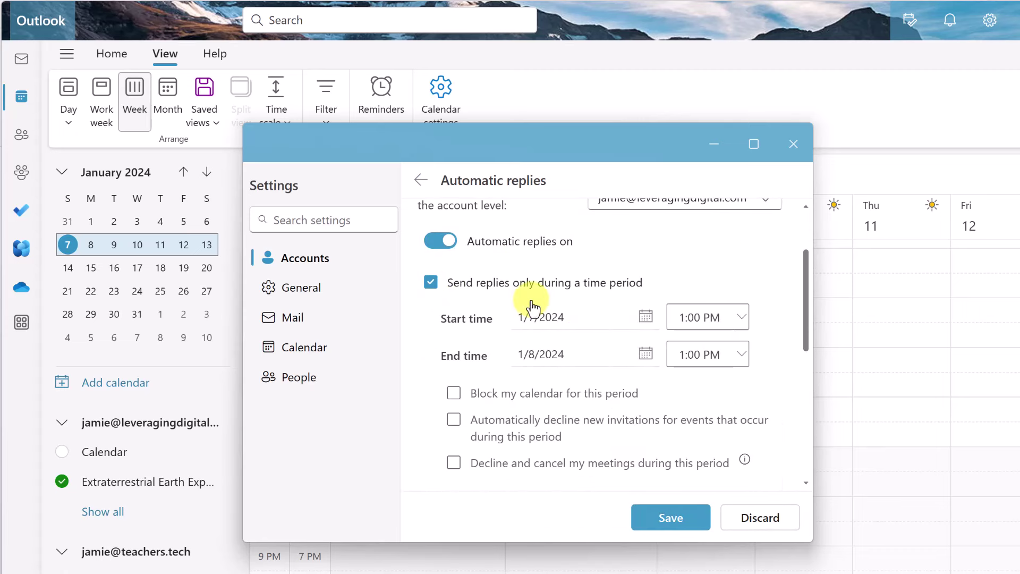
pyautogui.click(569, 321)
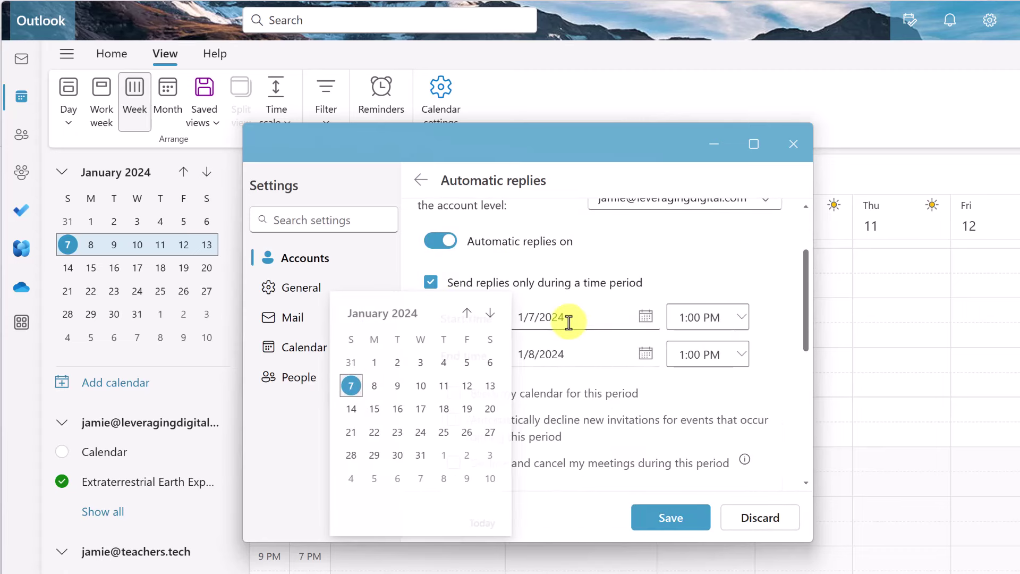
pyautogui.click(371, 417)
pyautogui.click(569, 354)
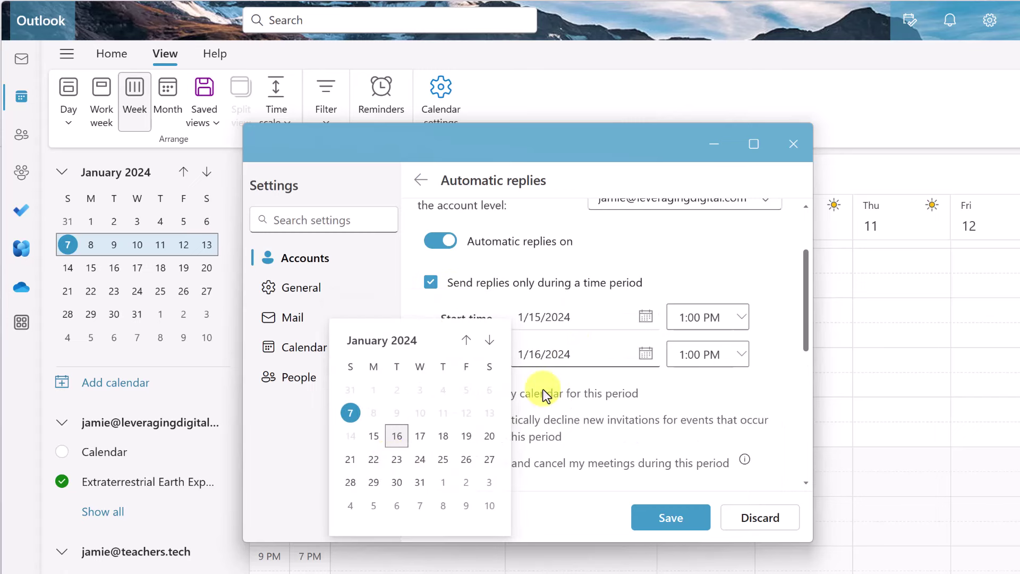
pyautogui.click(374, 460)
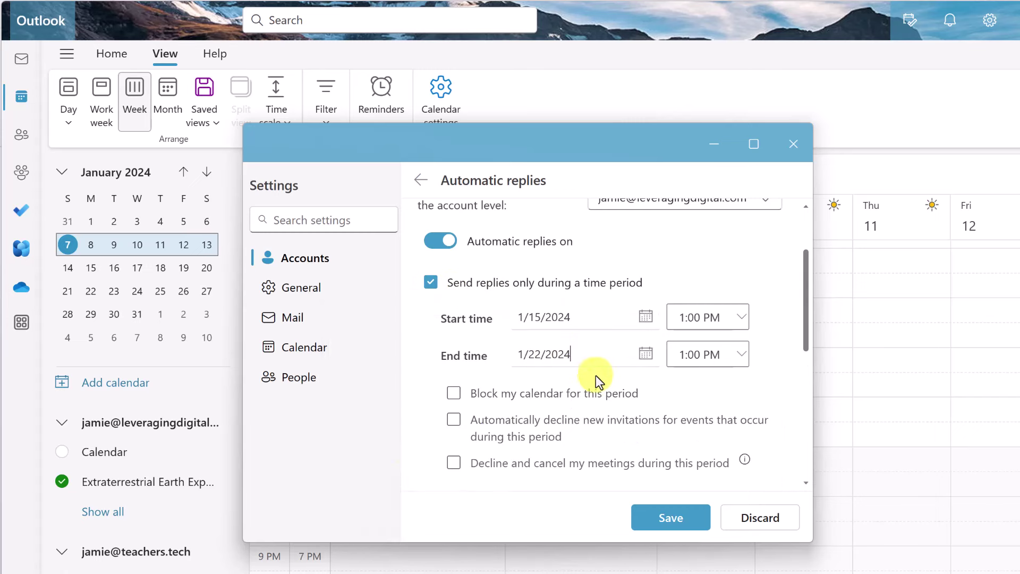
# Step: Enable declining new invitations and cancelling my meetings during that period, leaving the decline message unchanged
pyautogui.scroll(-1, 583, 416)
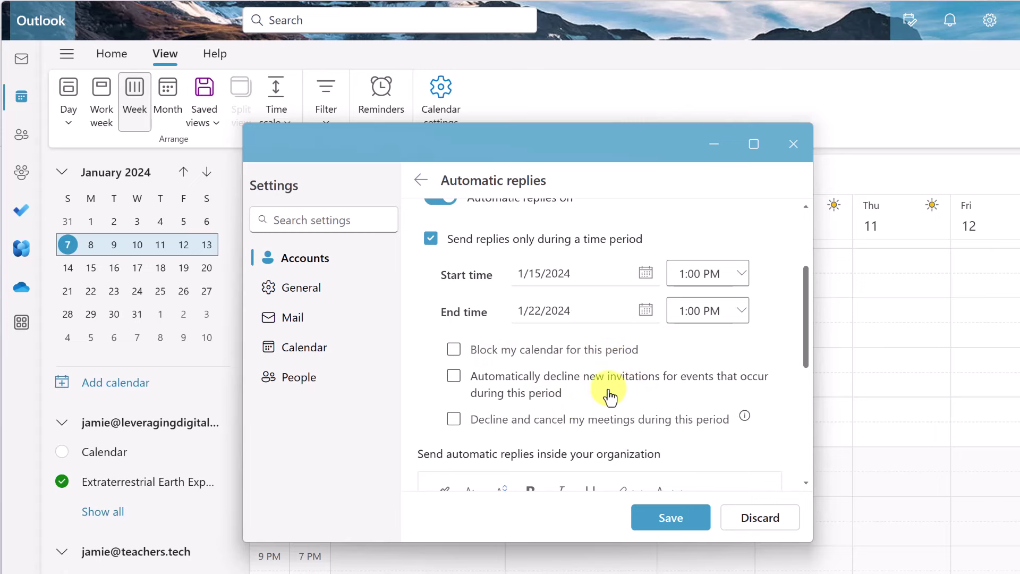
pyautogui.scroll(-1, 531, 395)
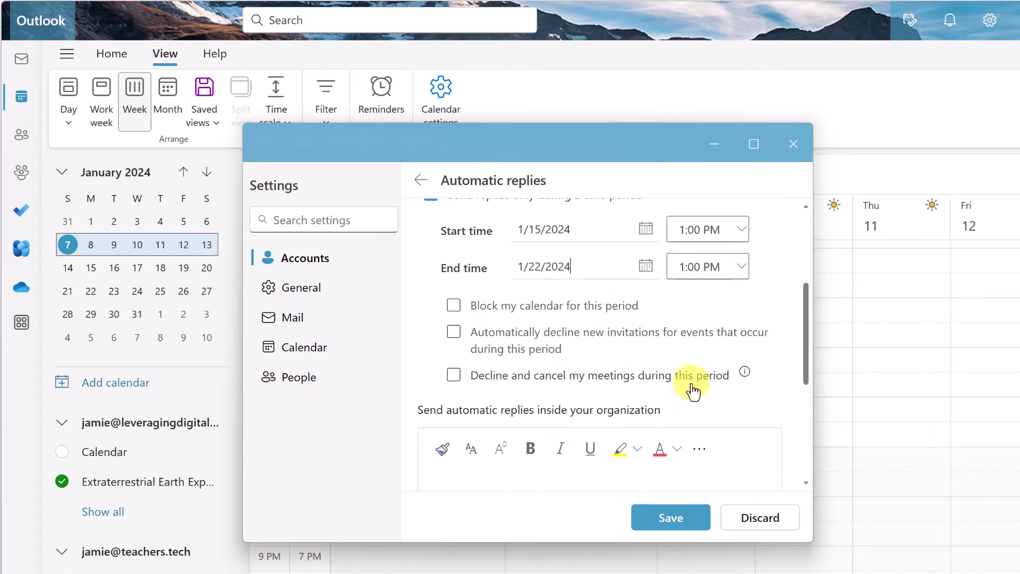
pyautogui.scroll(-1, 494, 351)
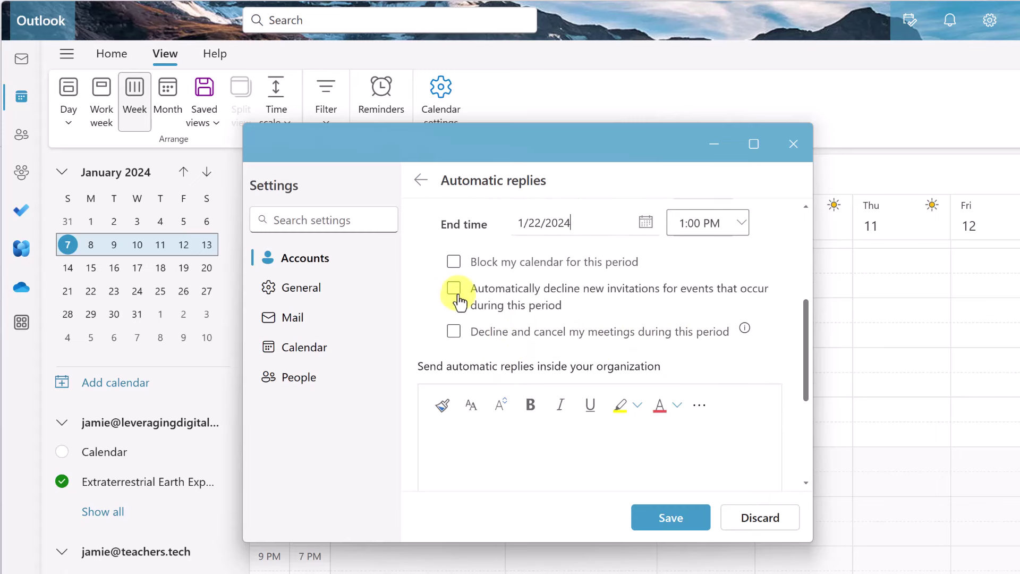
pyautogui.click(454, 290)
pyautogui.click(454, 332)
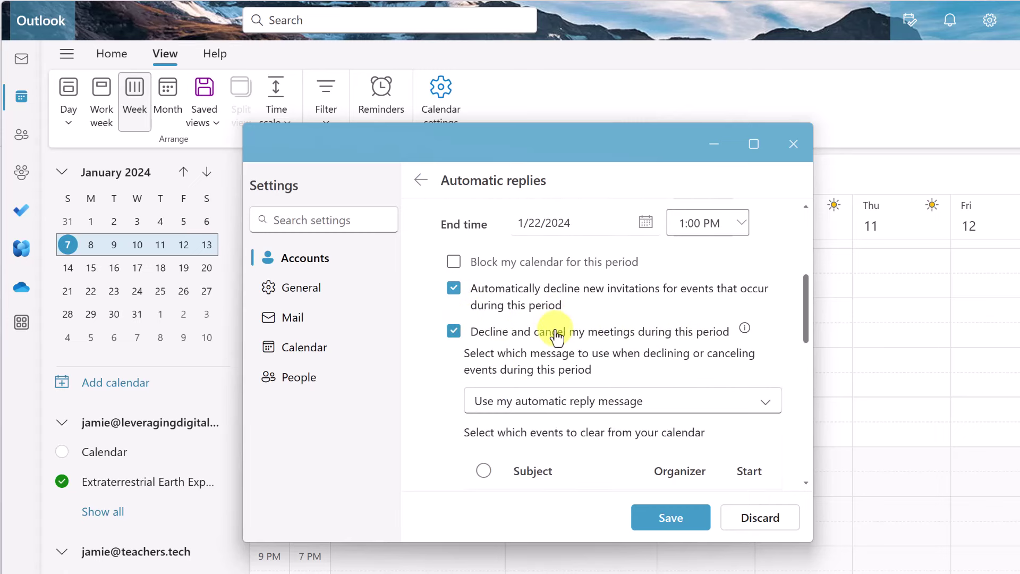
pyautogui.scroll(-2, 557, 335)
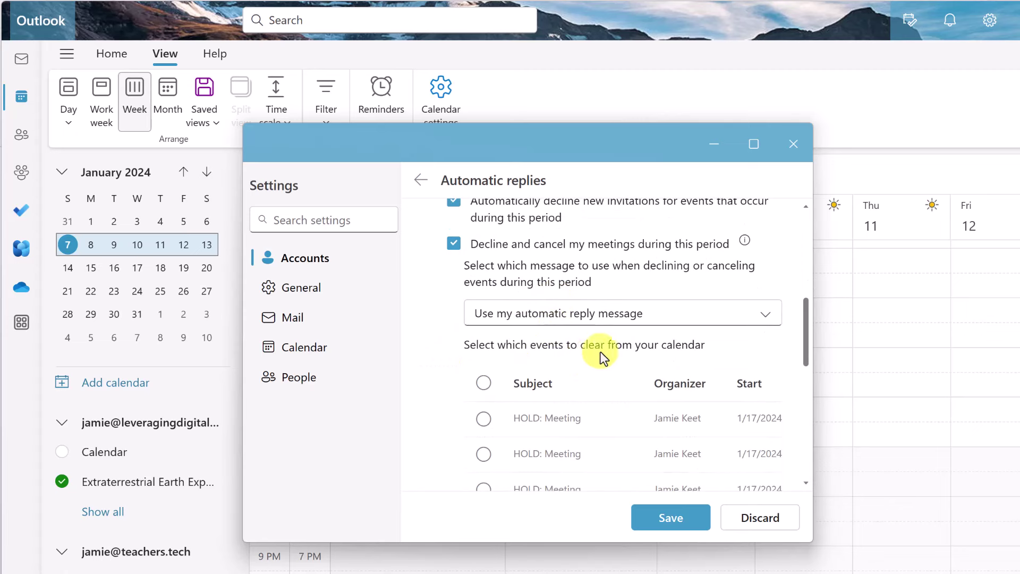
pyautogui.scroll(-1, 590, 366)
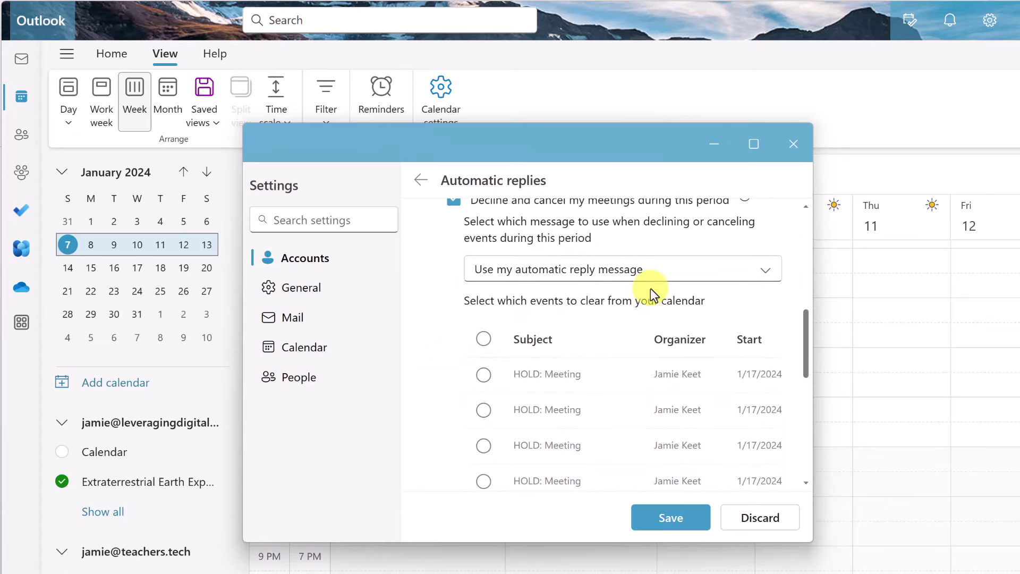
pyautogui.scroll(1, 647, 298)
pyautogui.click(671, 323)
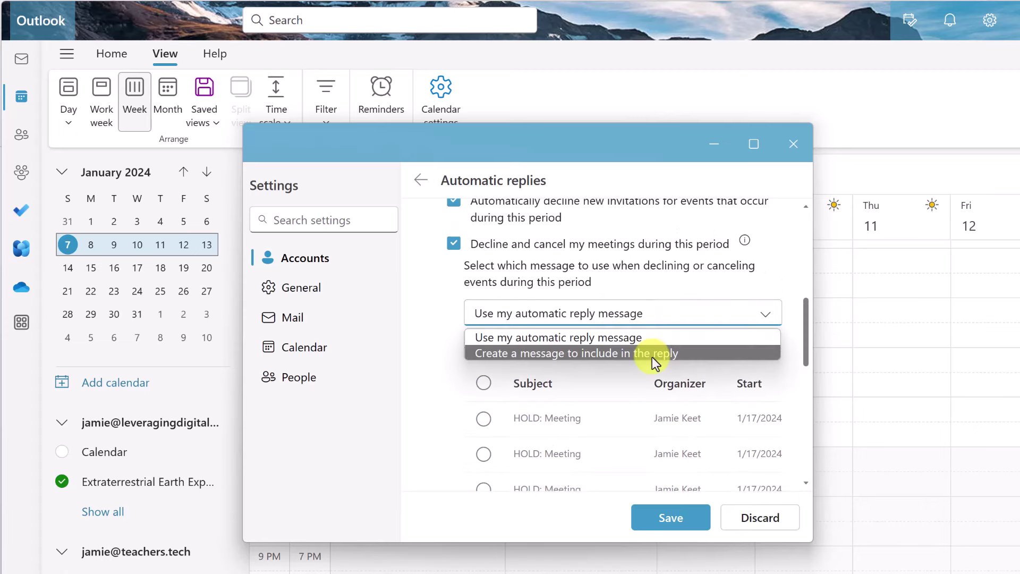
pyautogui.click(435, 343)
pyautogui.scroll(-2, 438, 343)
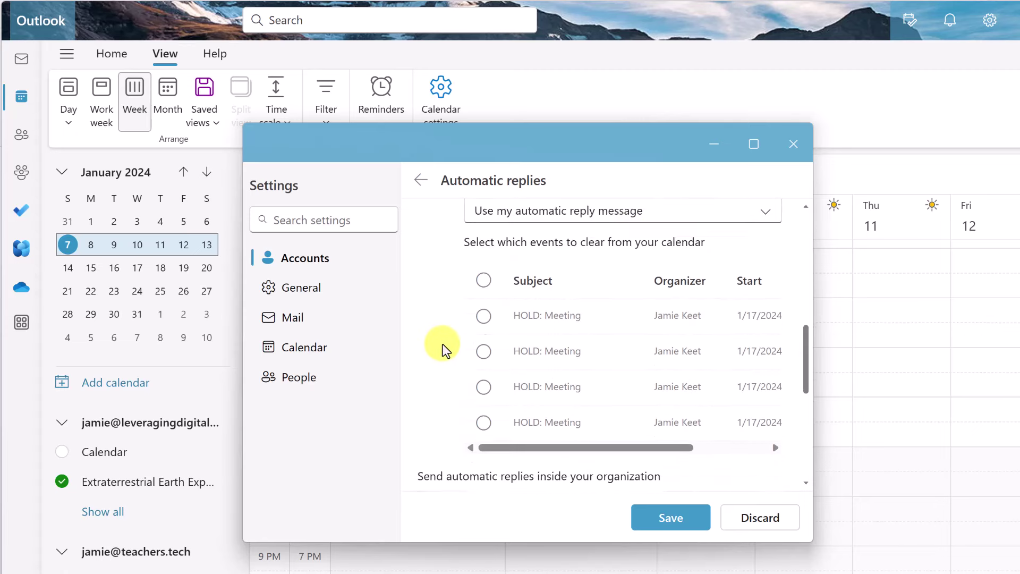
pyautogui.scroll(-4, 442, 350)
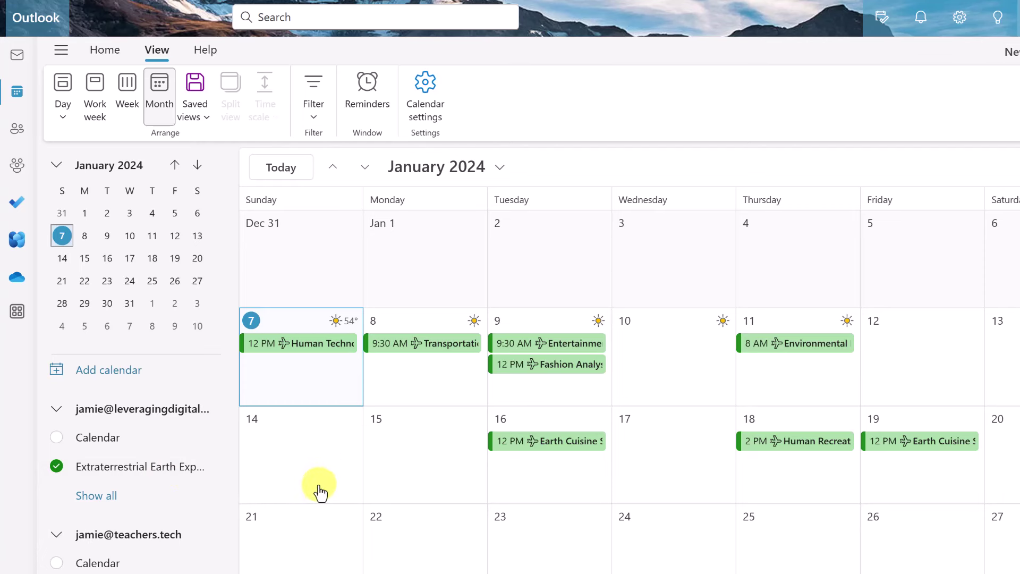
# Step: Check who the Extraterrestrial Earth Expedition Team calendar is currently shared with
pyautogui.moveTo(173, 471)
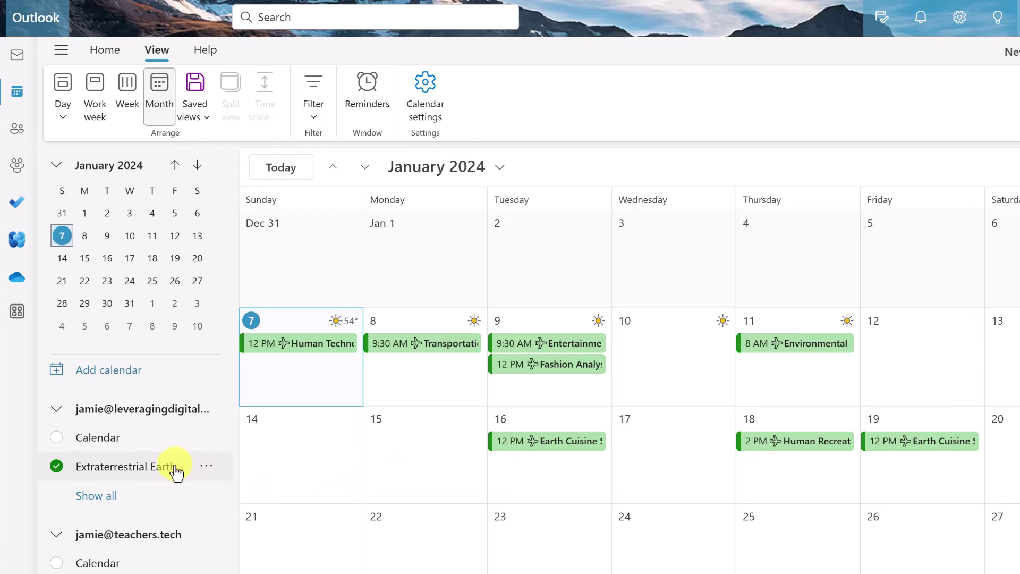
pyautogui.click(209, 473)
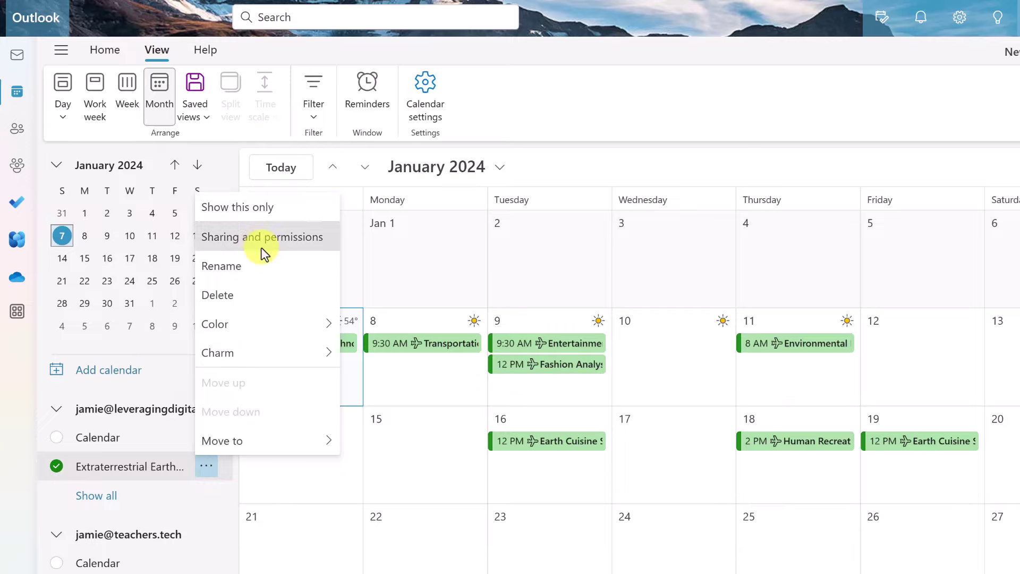
pyautogui.click(260, 245)
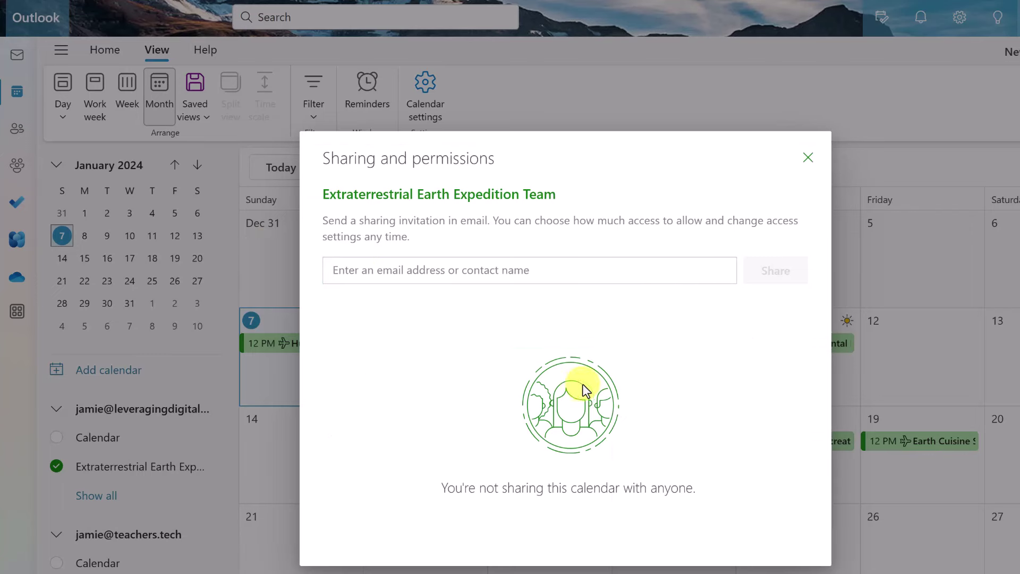
pyautogui.click(808, 157)
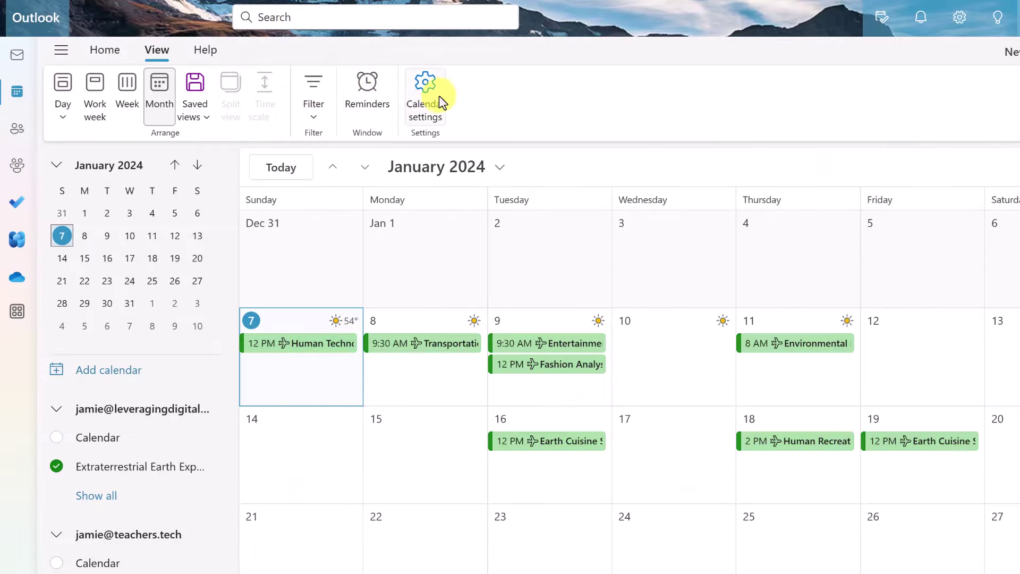
# Step: In Shared calendars settings, share the Expedition Team calendar with a contact and review permission levels
pyautogui.click(432, 93)
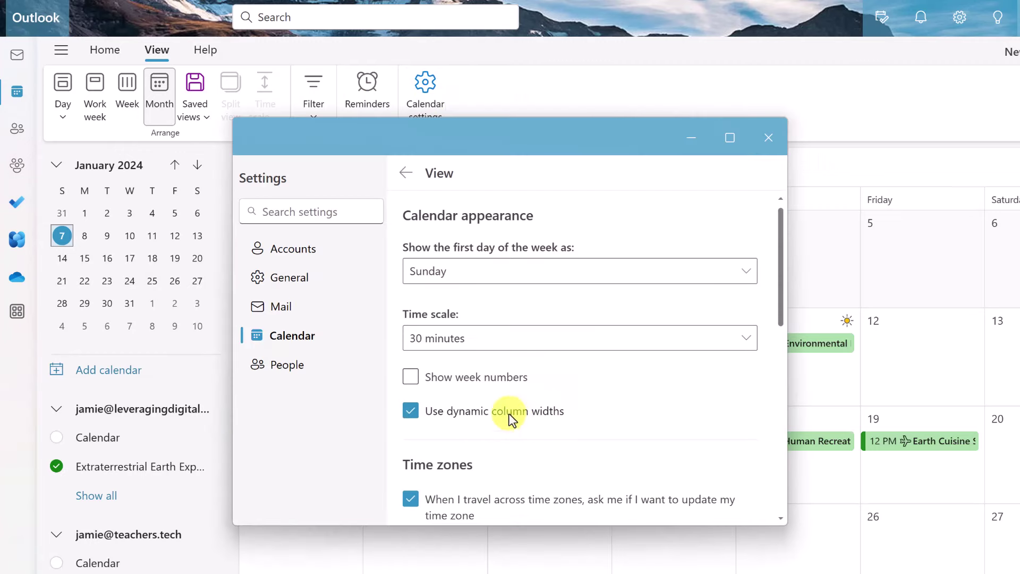
pyautogui.click(317, 336)
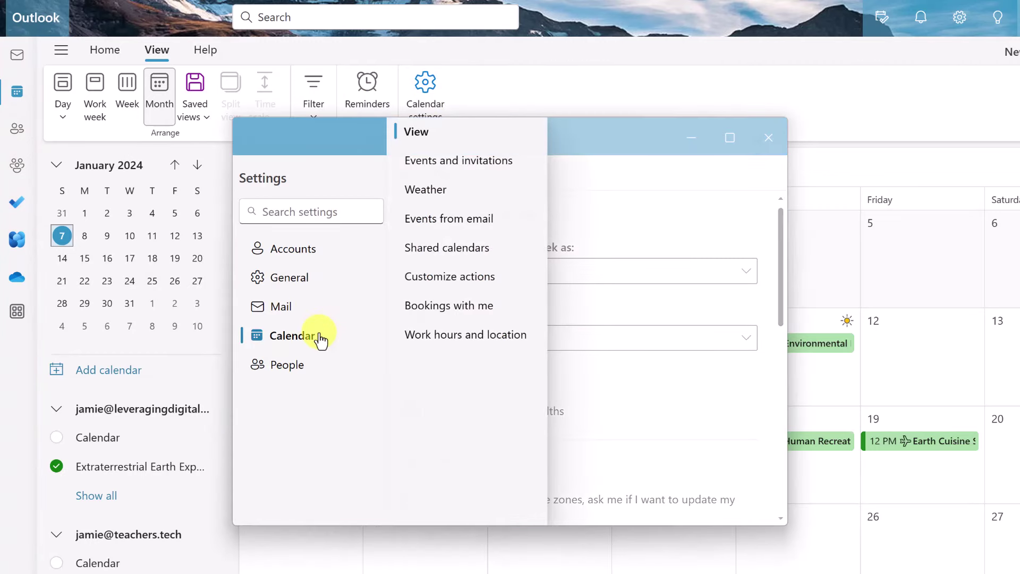
pyautogui.click(458, 254)
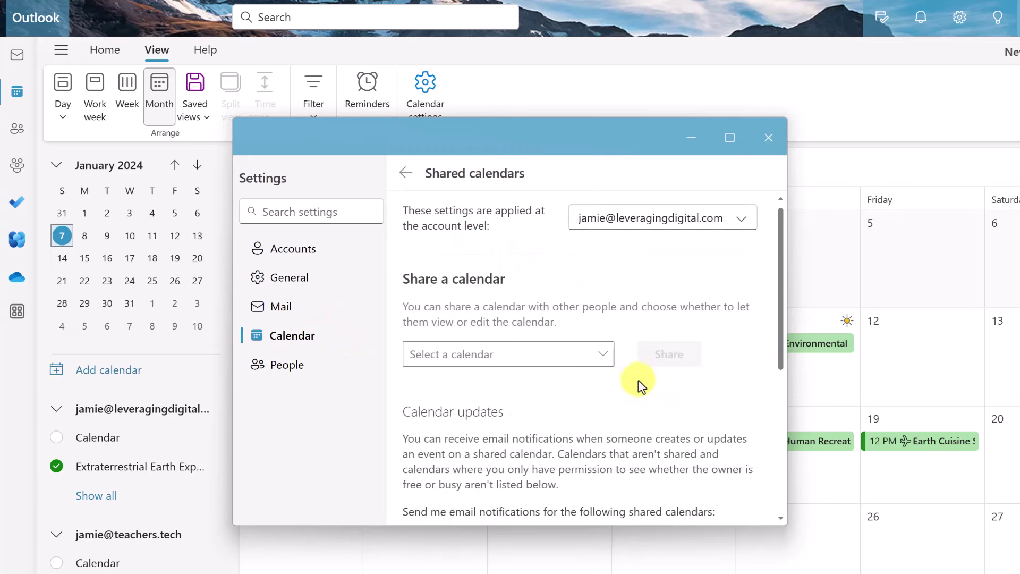
pyautogui.click(598, 356)
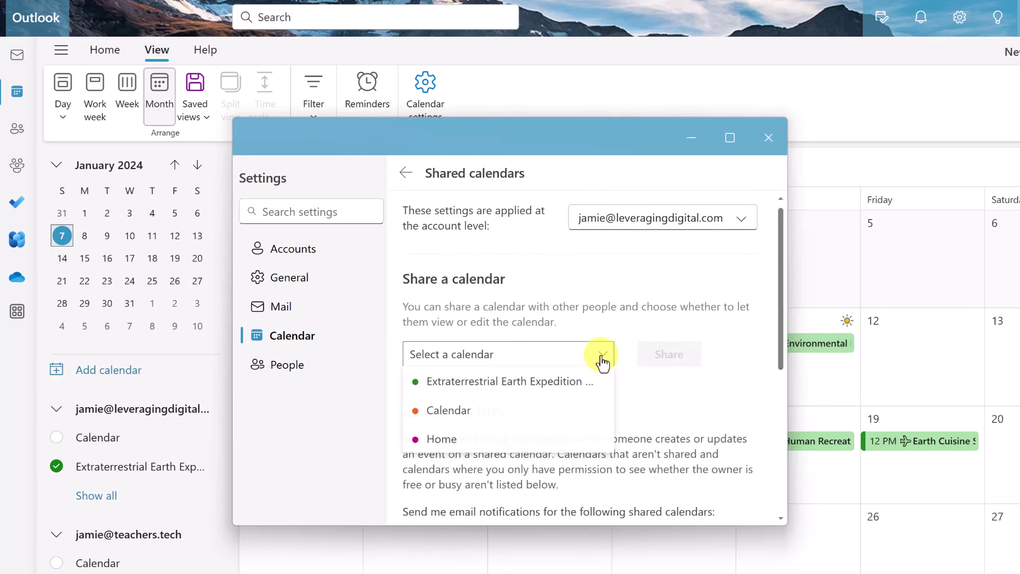
pyautogui.click(557, 386)
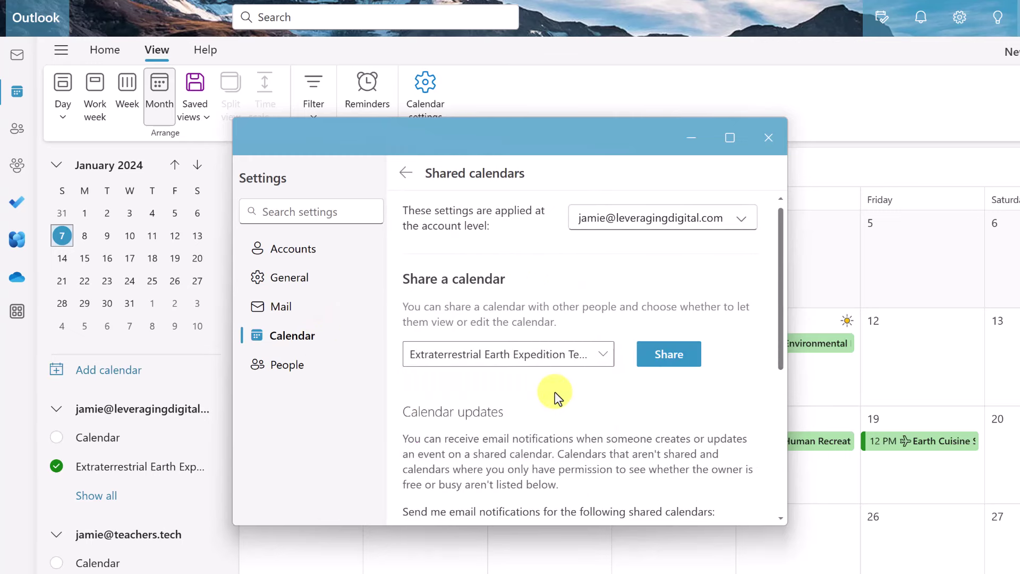
pyautogui.click(671, 355)
pyautogui.write('ashton')
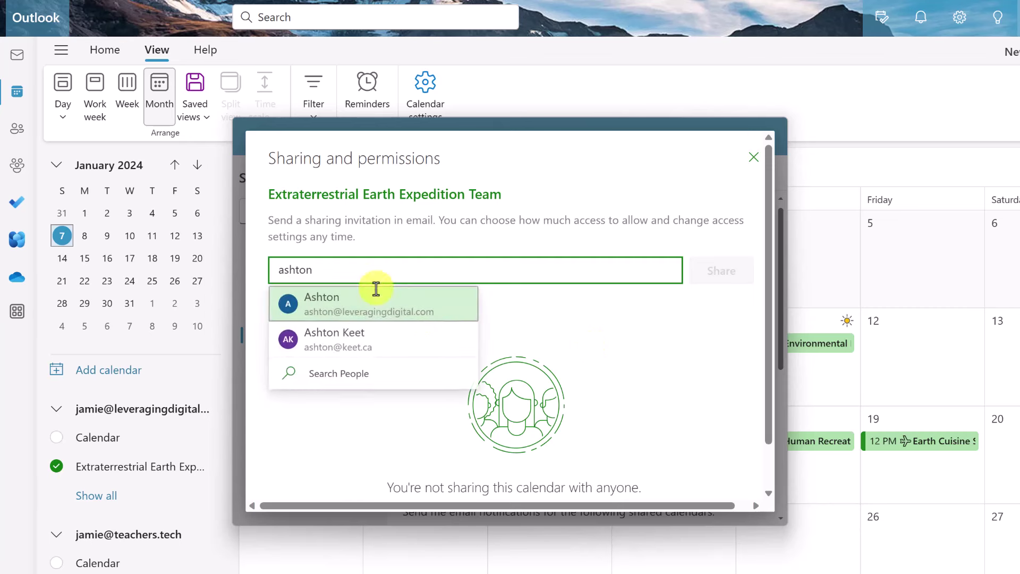
pyautogui.click(372, 300)
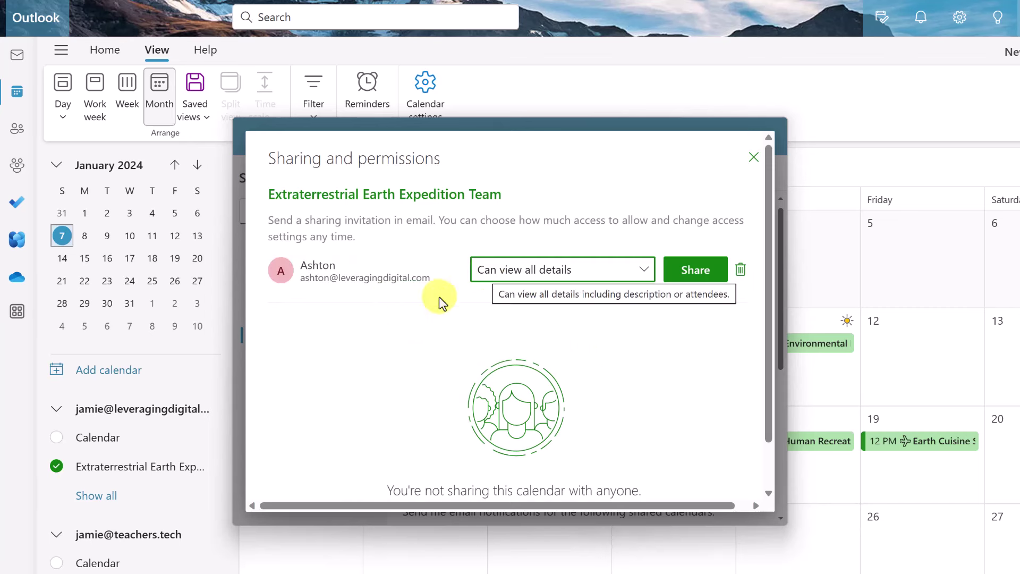
pyautogui.click(644, 273)
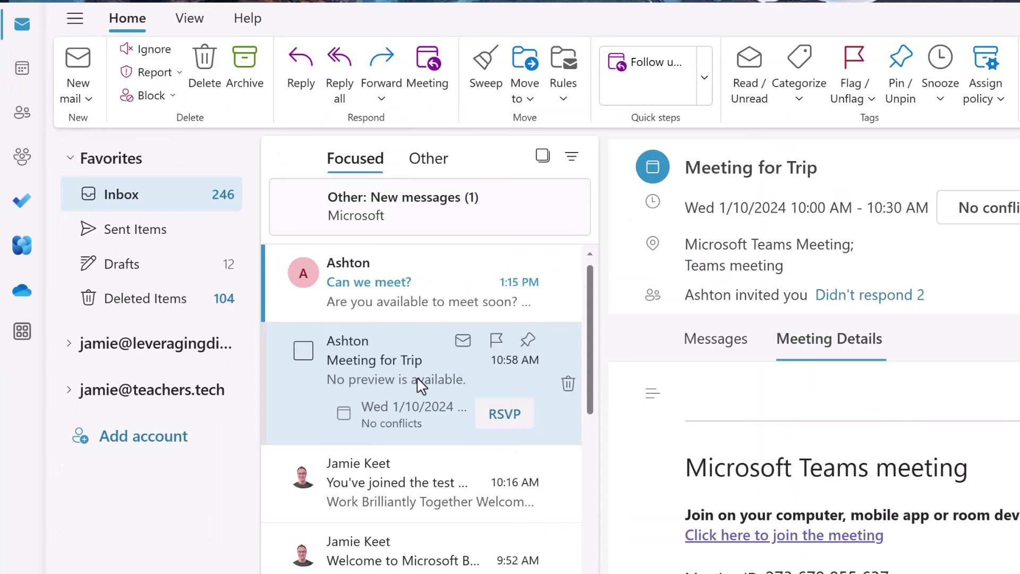
# Step: Send a meeting invitation replying to "Can we meet?" for Monday 1/8, 9:00–9:30 AM
pyautogui.click(394, 292)
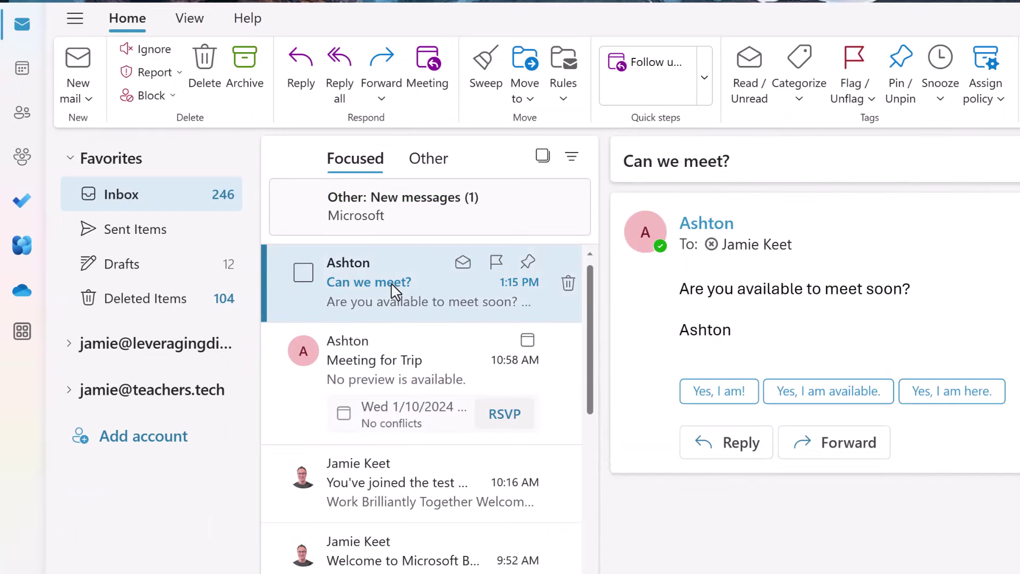
pyautogui.click(433, 68)
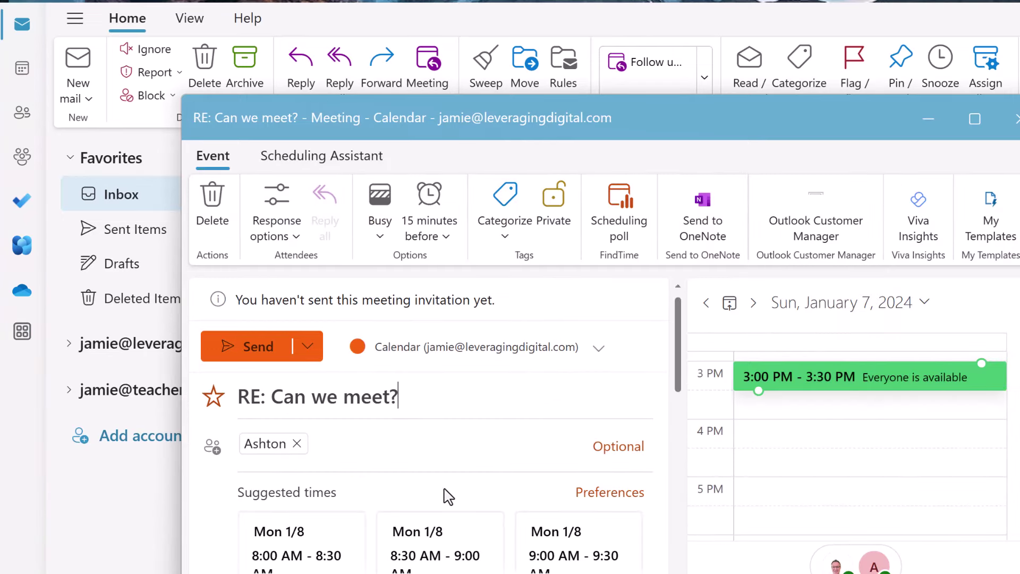
pyautogui.scroll(-1, 440, 486)
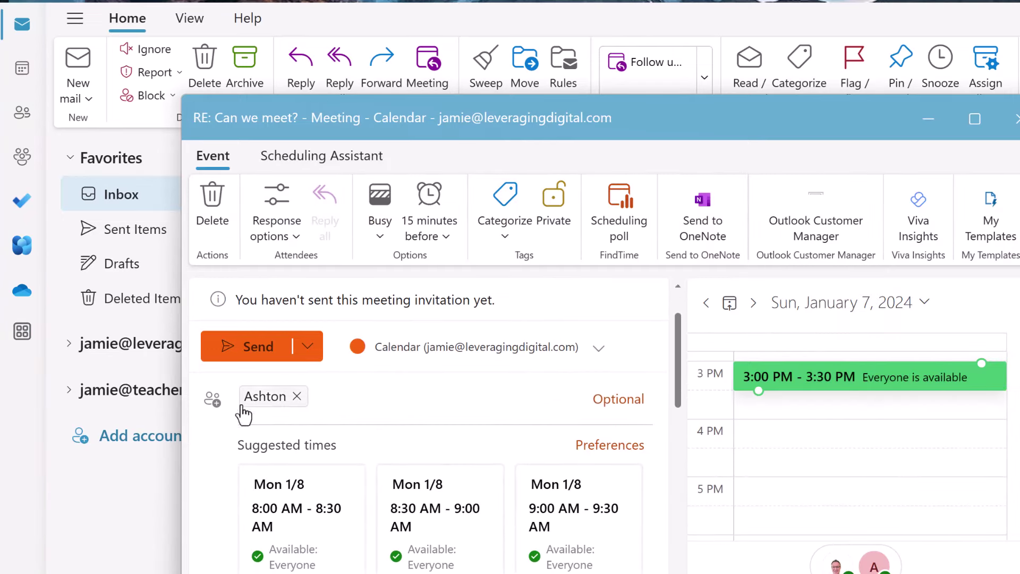
pyautogui.scroll(1, 344, 442)
pyautogui.scroll(-1, 496, 434)
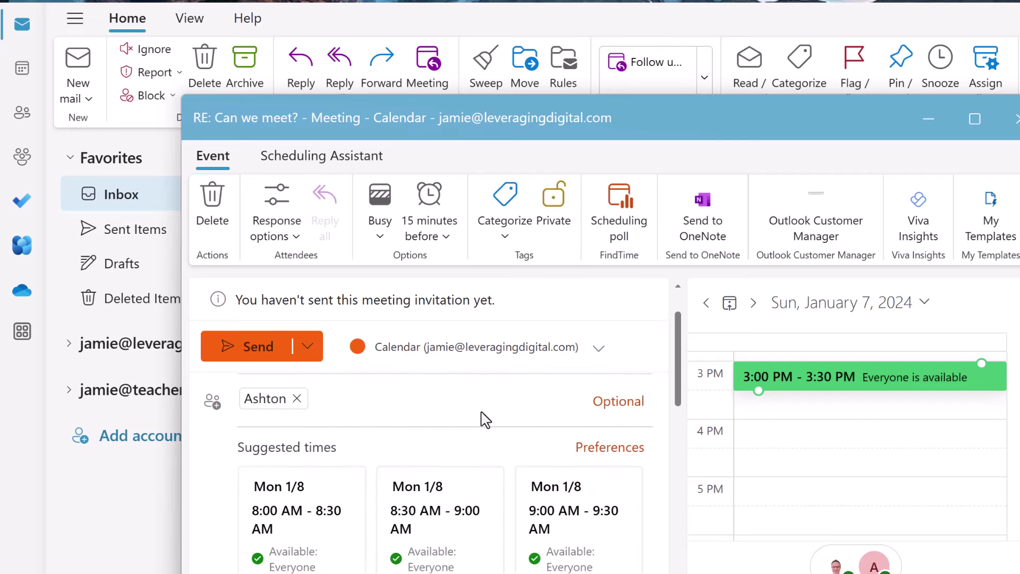
pyautogui.click(560, 516)
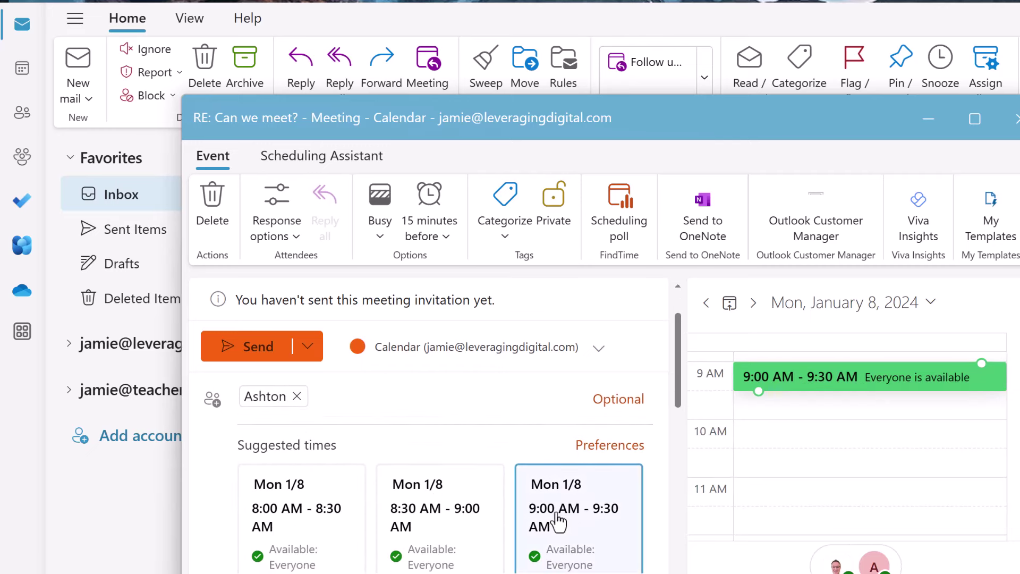
pyautogui.click(284, 346)
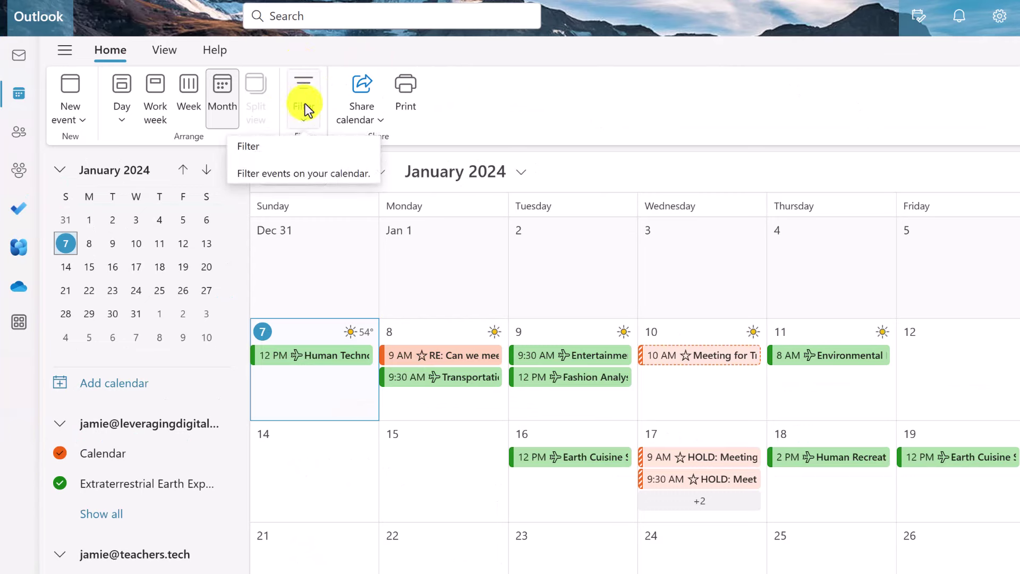
pyautogui.click(306, 124)
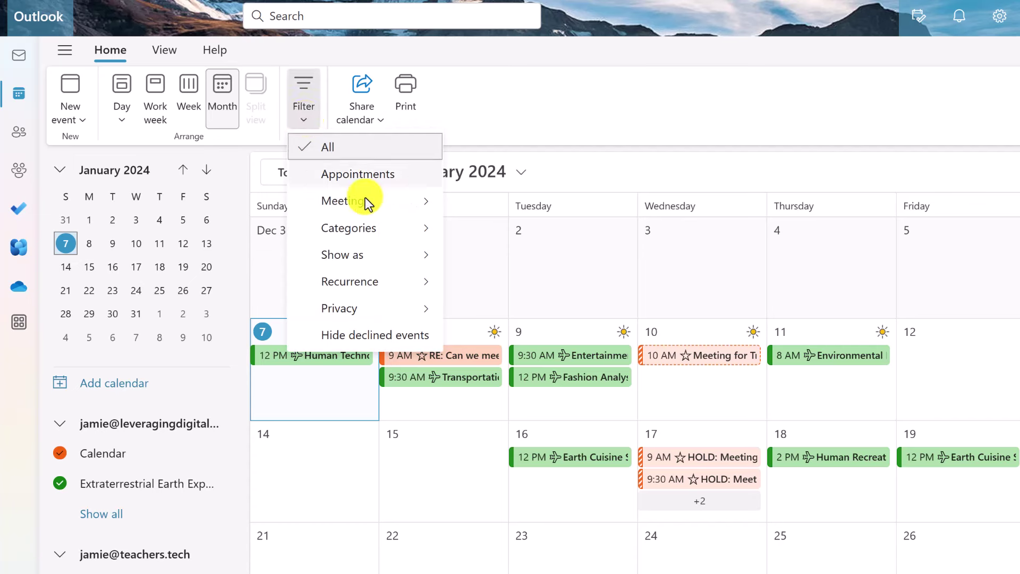
pyautogui.moveTo(368, 202)
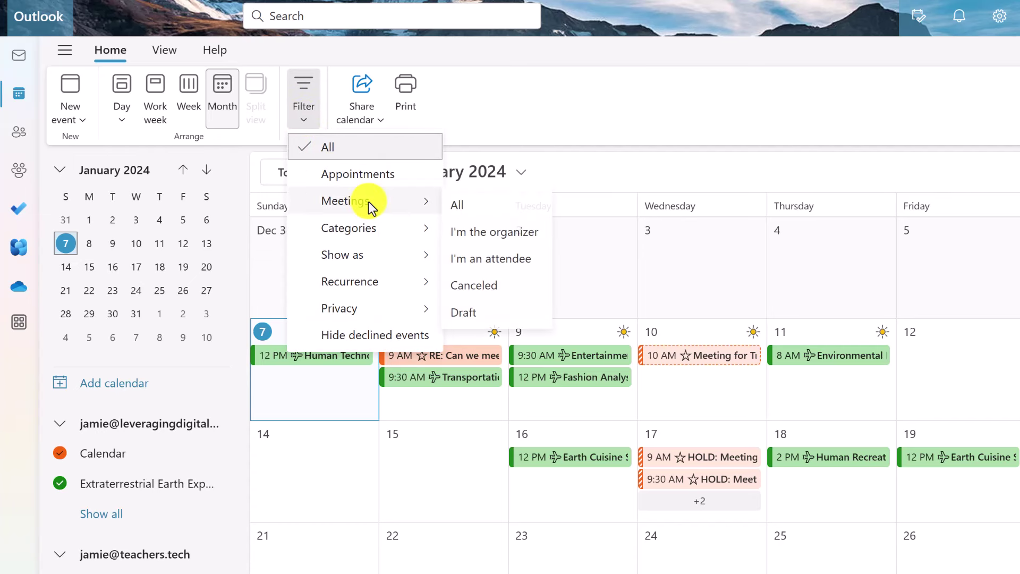
pyautogui.click(502, 265)
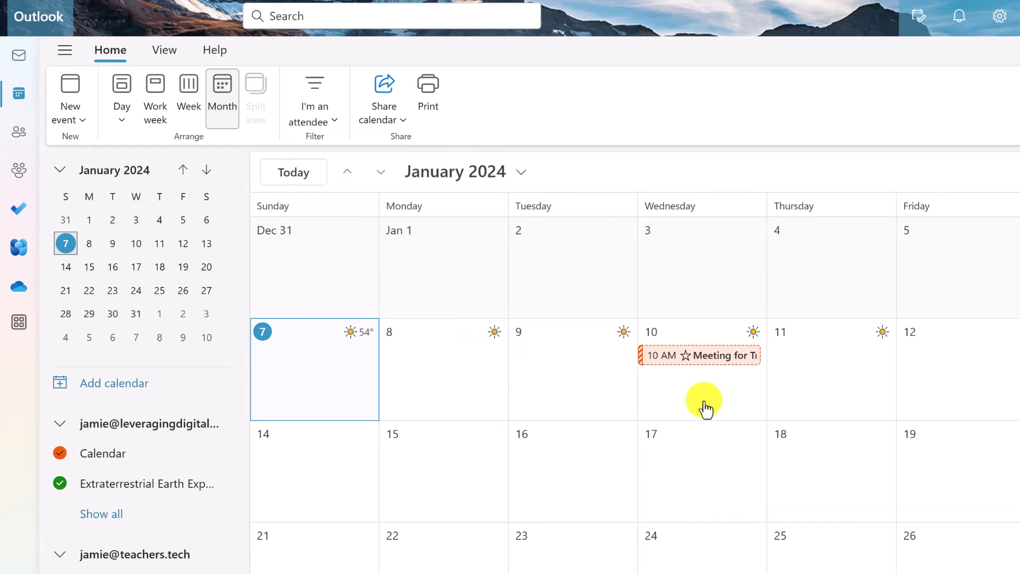
pyautogui.click(335, 115)
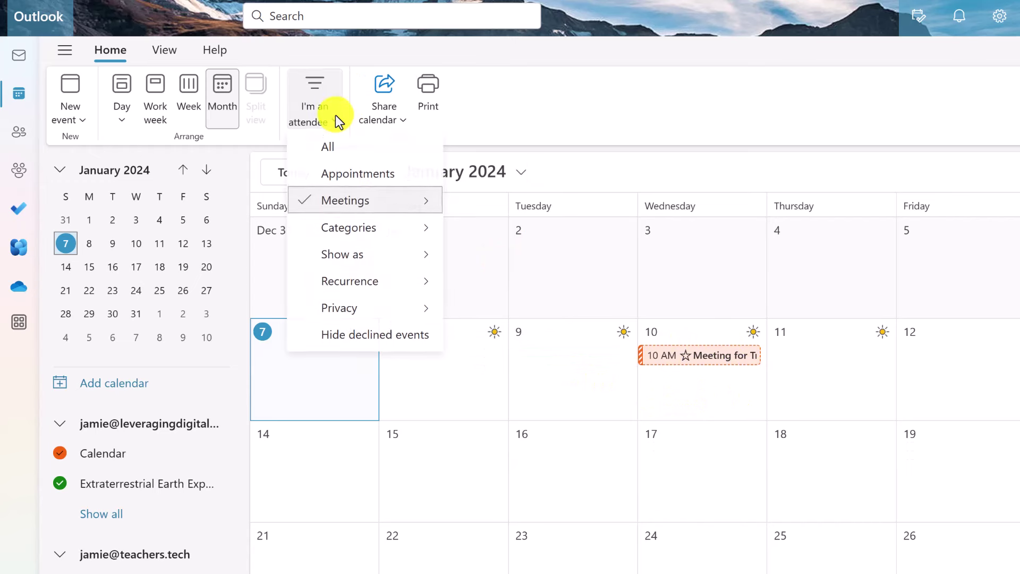
pyautogui.moveTo(361, 224)
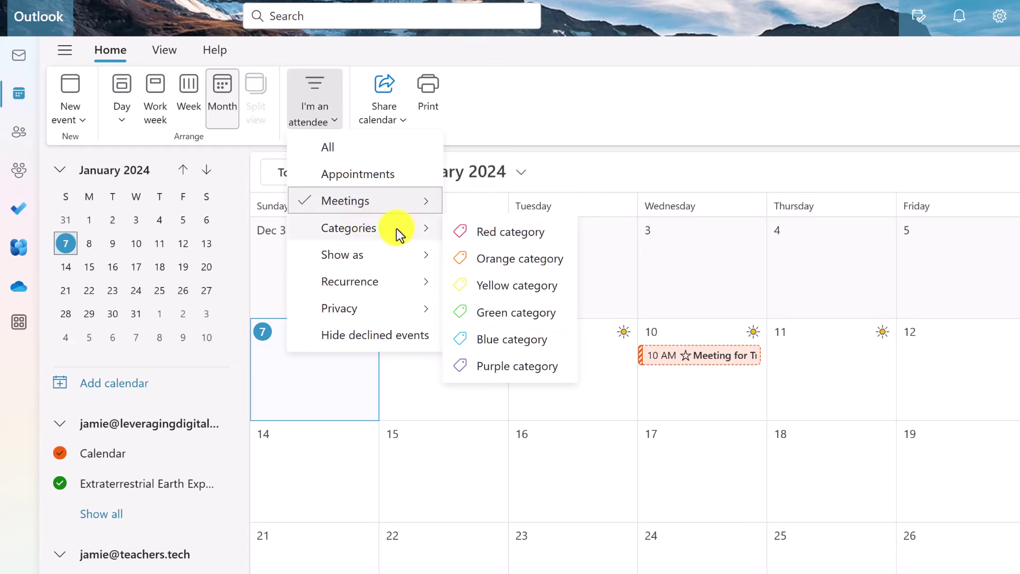
pyautogui.click(356, 147)
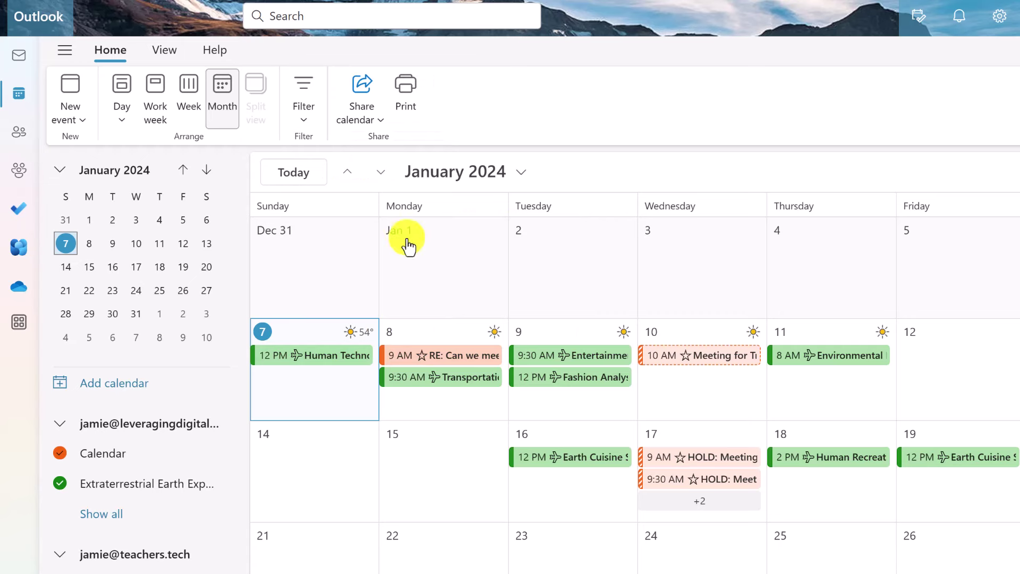
# Step: Add the Dallas Cowboys schedule from the Sports > NFL calendars and close the dialog
pyautogui.click(151, 391)
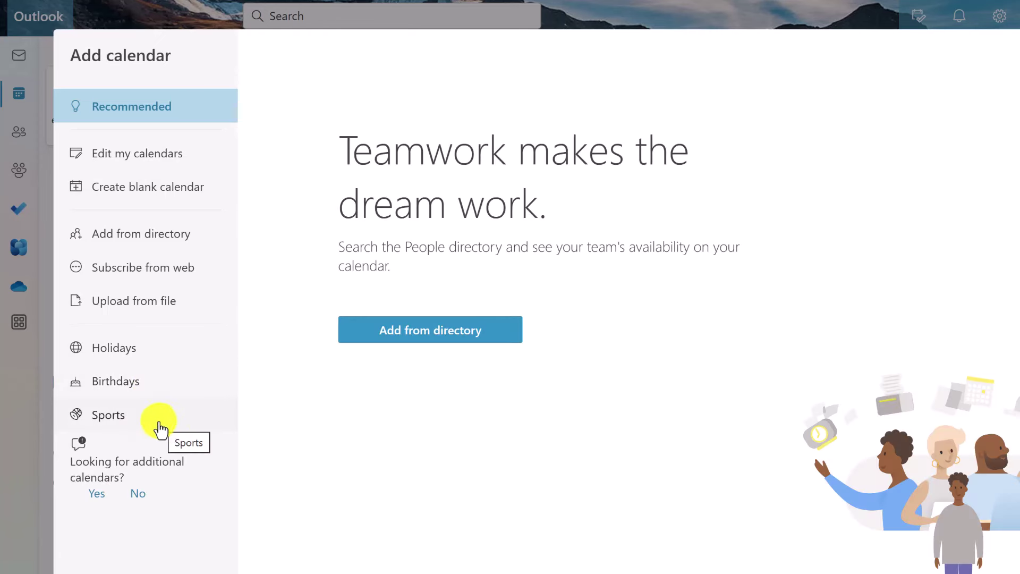
pyautogui.click(143, 425)
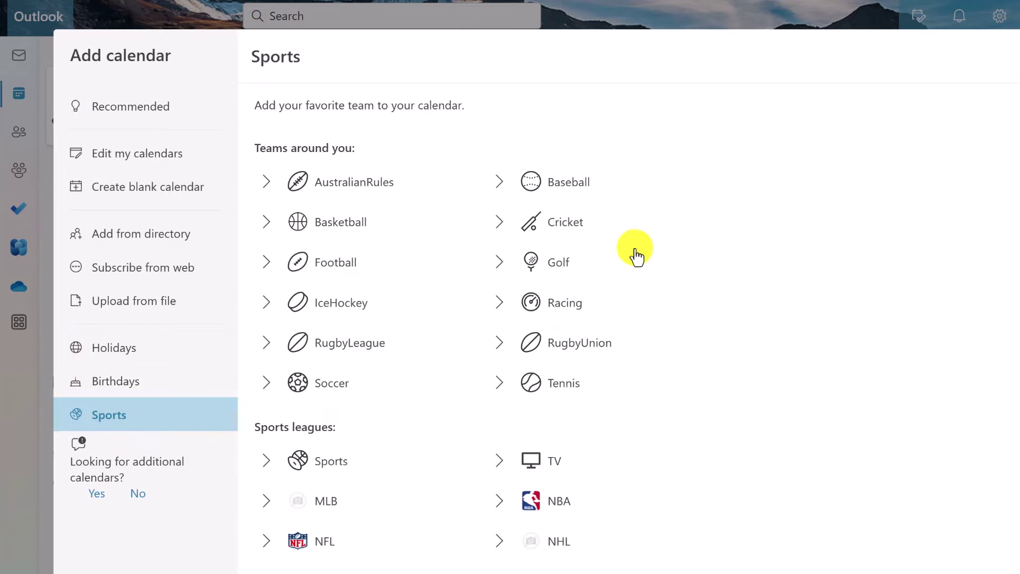
pyautogui.click(307, 540)
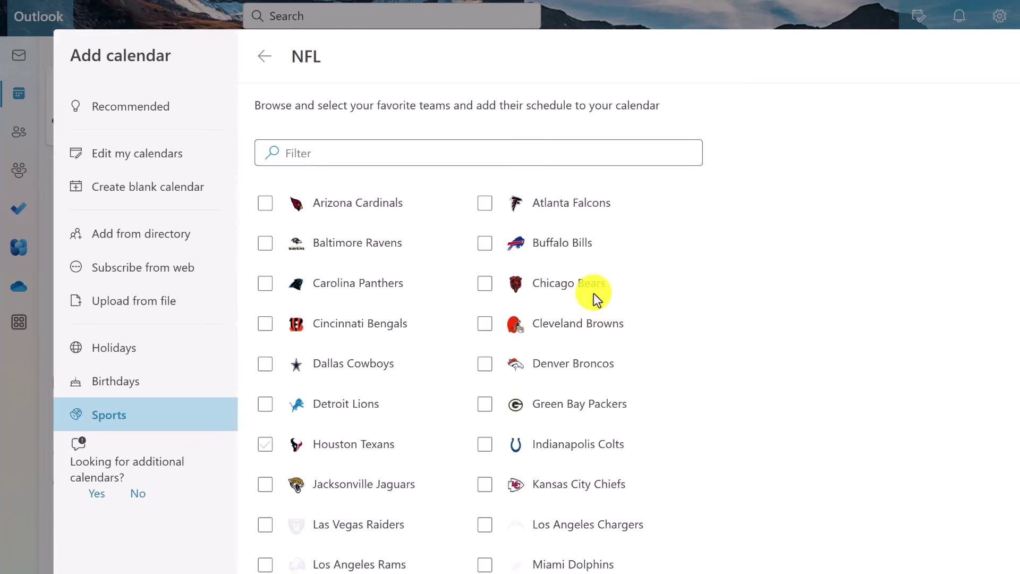
pyautogui.click(265, 364)
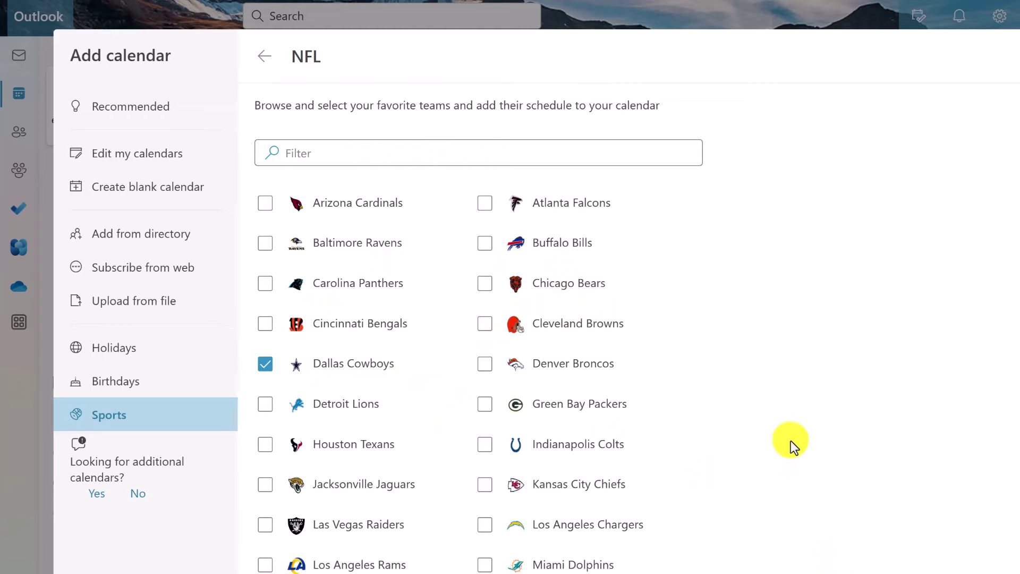
pyautogui.scroll(-4, 790, 441)
pyautogui.click(1009, 56)
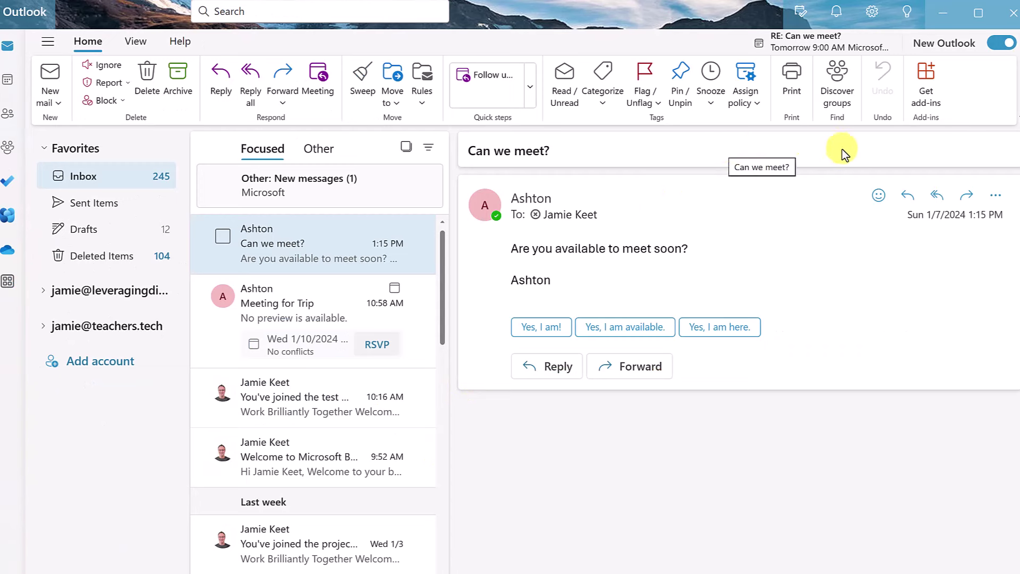
# Step: Use My Day to turn the 'Can we meet?' email into a 30-minute 2:00 PM meeting today and send it
pyautogui.click(802, 14)
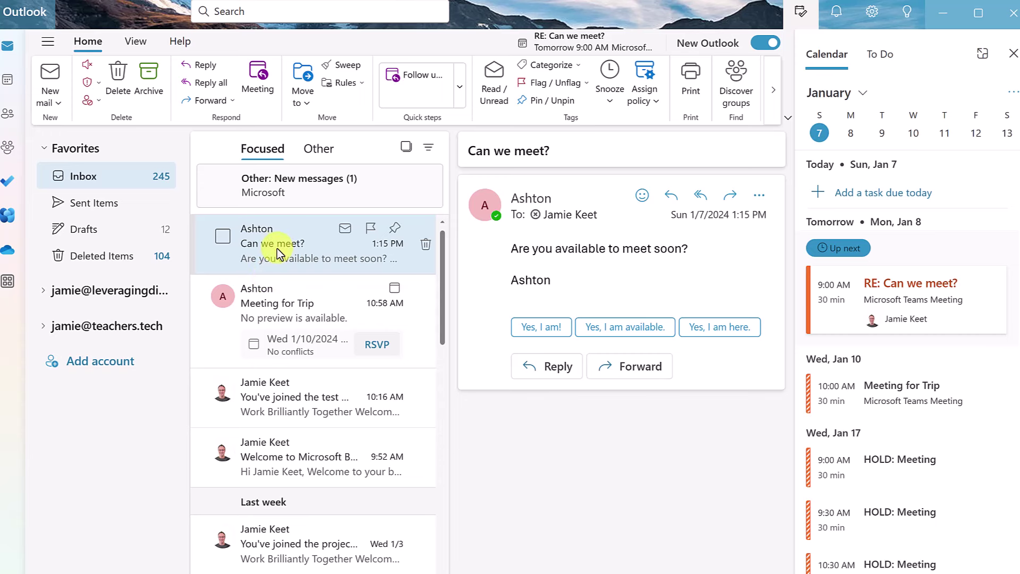
pyautogui.moveTo(277, 254); pyautogui.dragTo(848, 304)
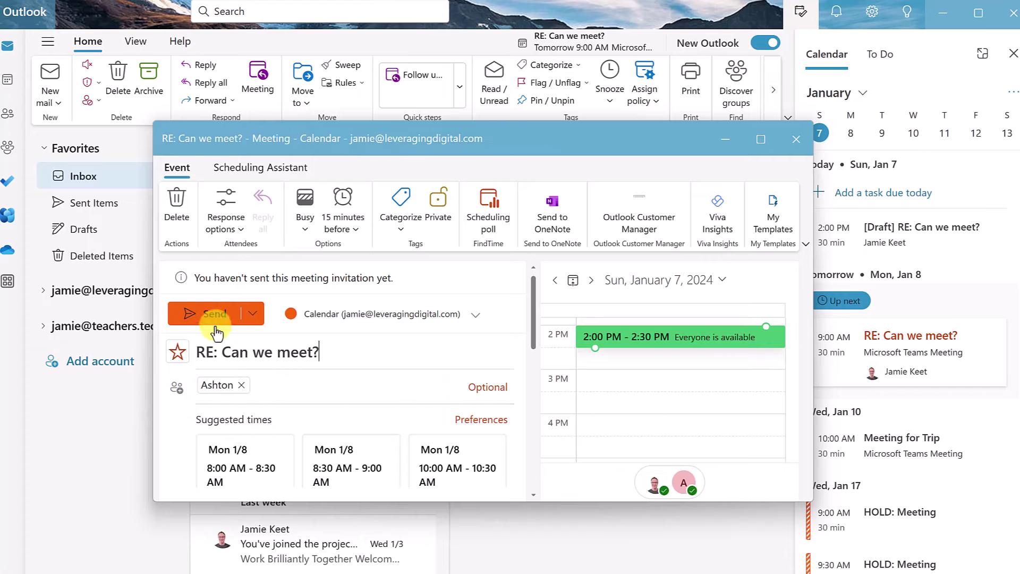
pyautogui.click(198, 315)
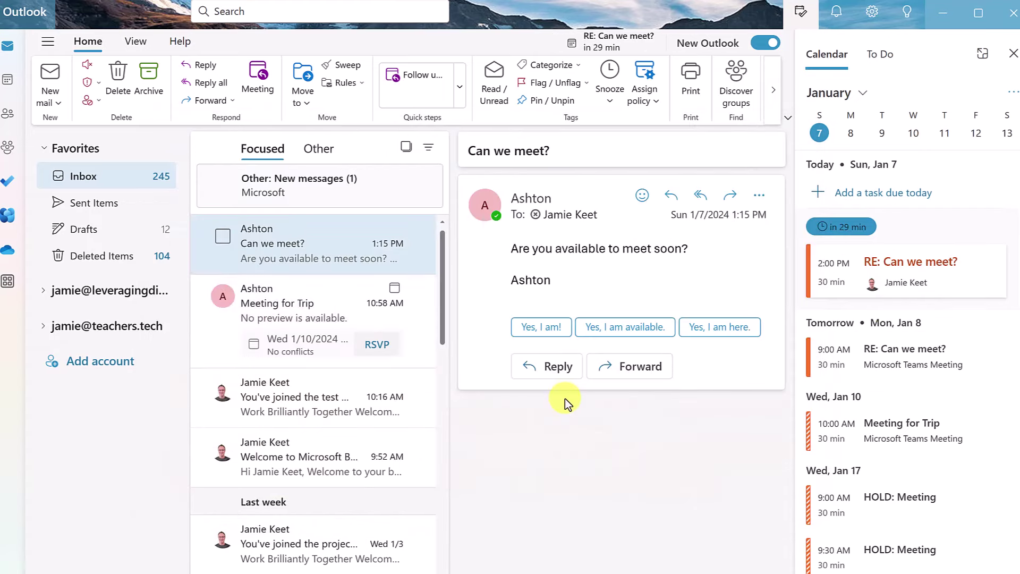